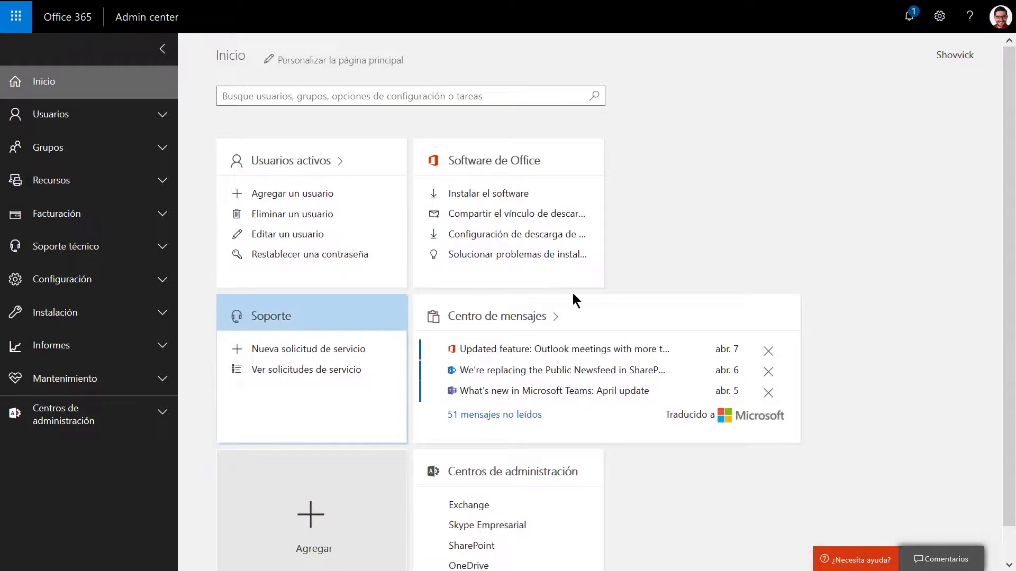
Open the Centro de mensajes card and switch on automatic translation of messages into Spanish.
scroll(887, 379, down, 1)
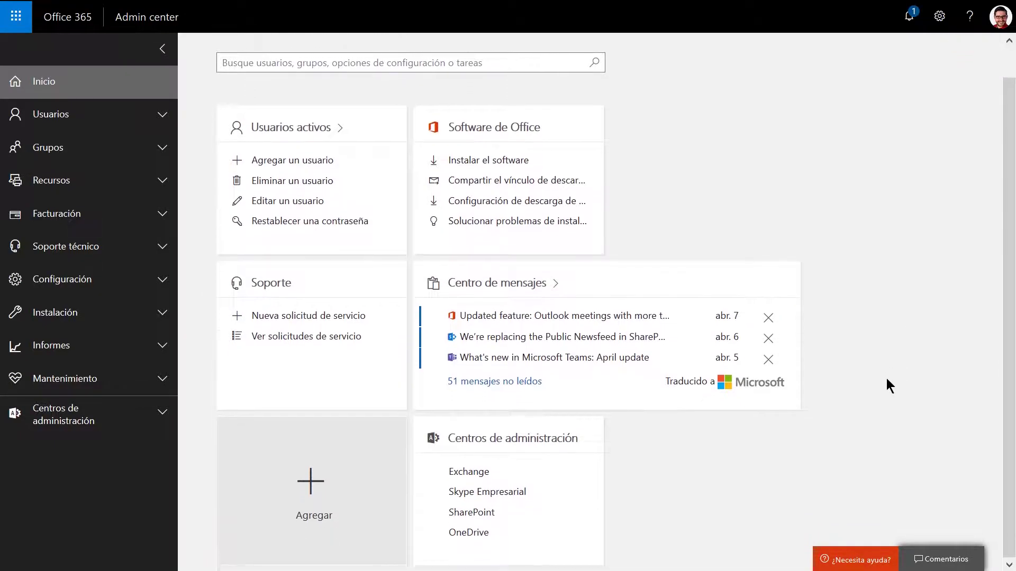
click(586, 287)
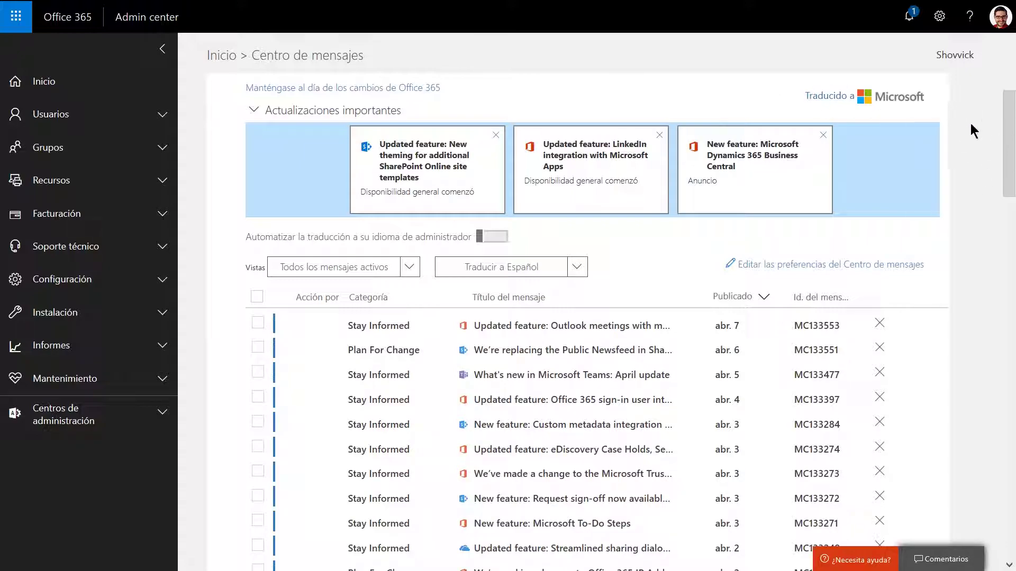
click(492, 239)
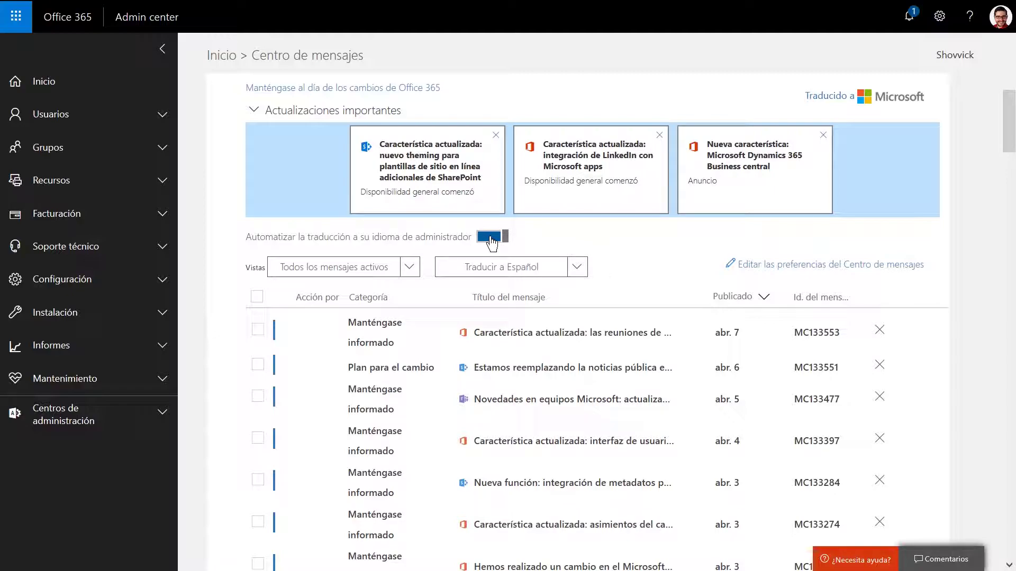
Switch off 'Automatizar la traducción' and scroll the message list, now showing English titles.
click(490, 237)
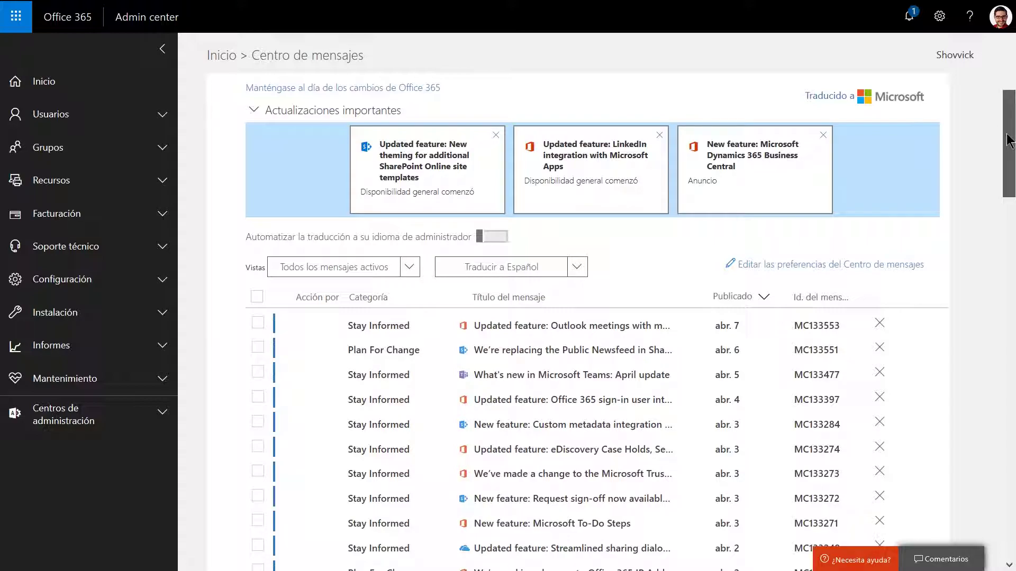
mouse_move(1008, 142)
mouse_down()
mouse_move(1008, 153)
mouse_move(1005, 122)
mouse_up()
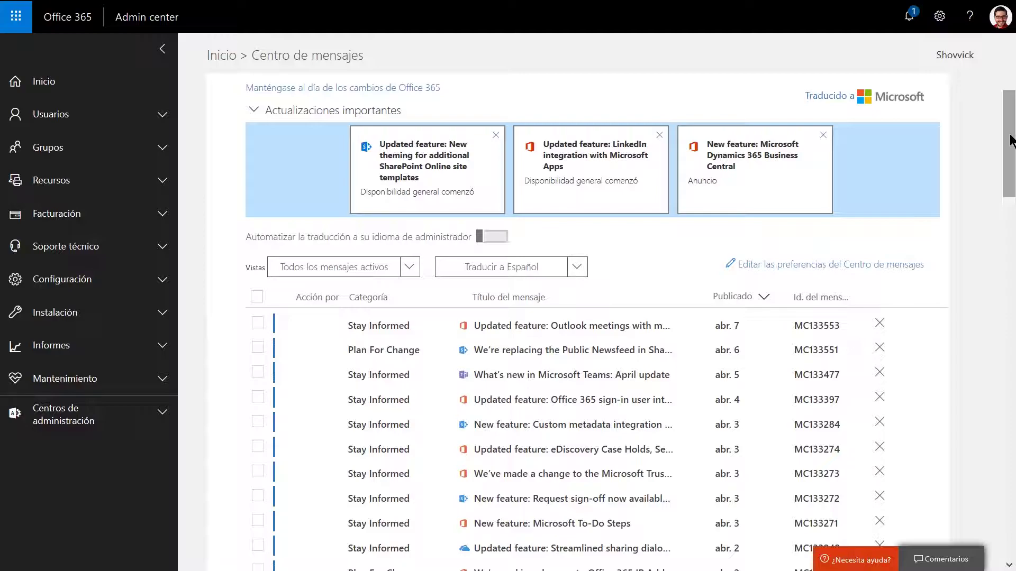
drag(1012, 147, 1007, 110)
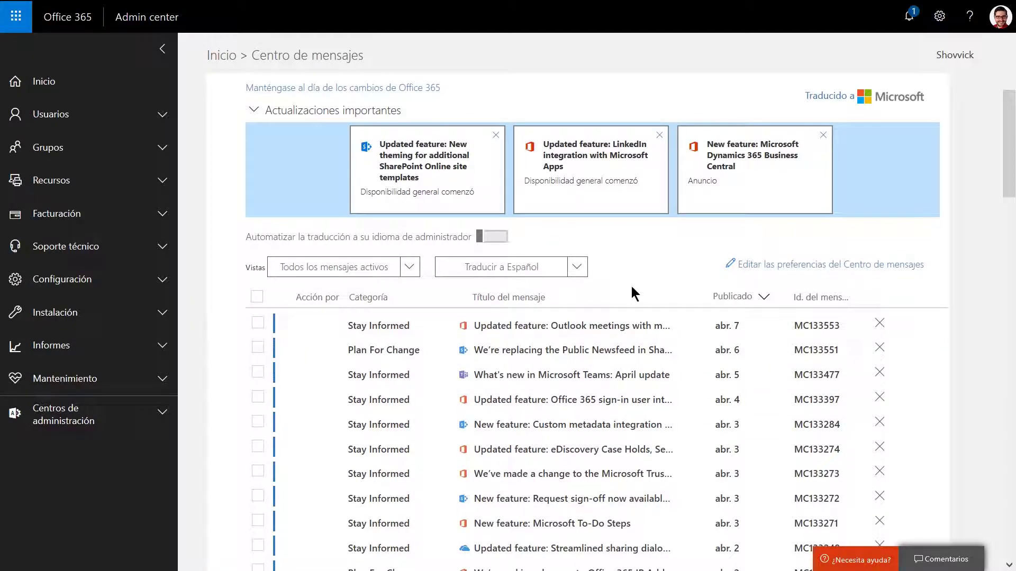
Open and read the 'What's new in Microsoft Teams: April update' message.
click(601, 376)
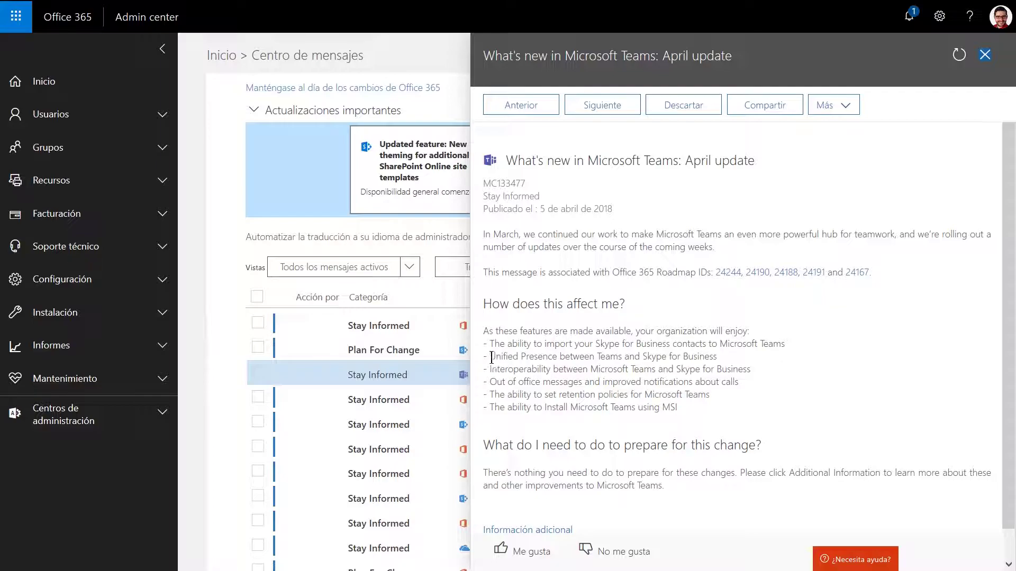
drag(491, 357, 614, 359)
click(614, 359)
scroll(849, 360, down, 1)
scroll(849, 359, up, 1)
Close the message details and set the Vistas filter to 'Planear el cambio'.
click(983, 61)
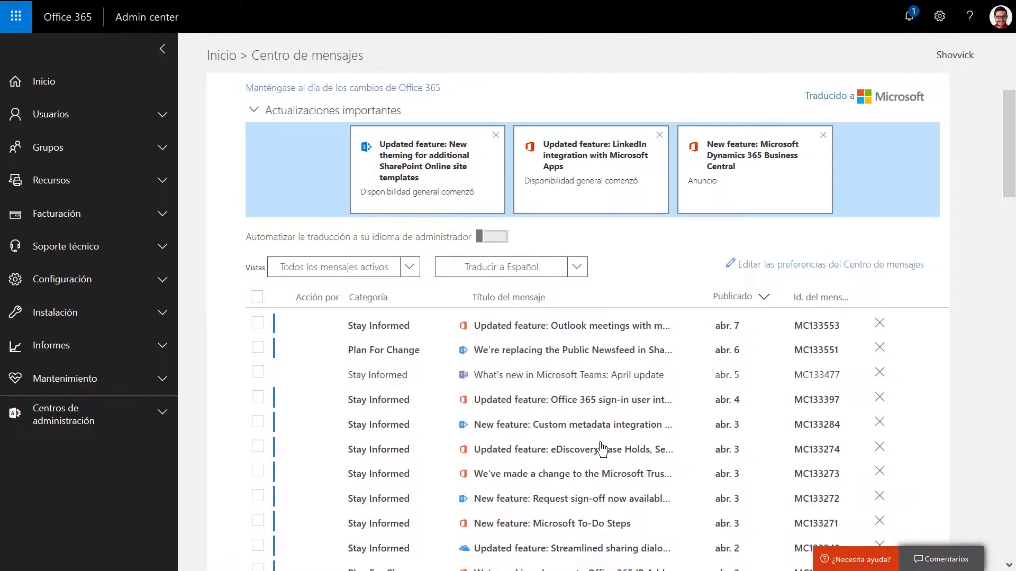
click(409, 267)
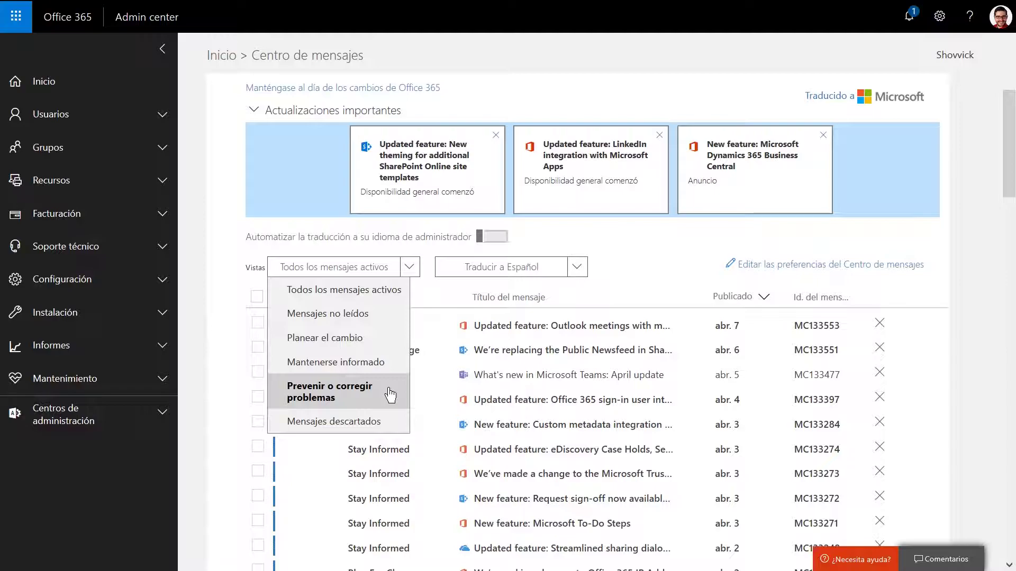
click(392, 344)
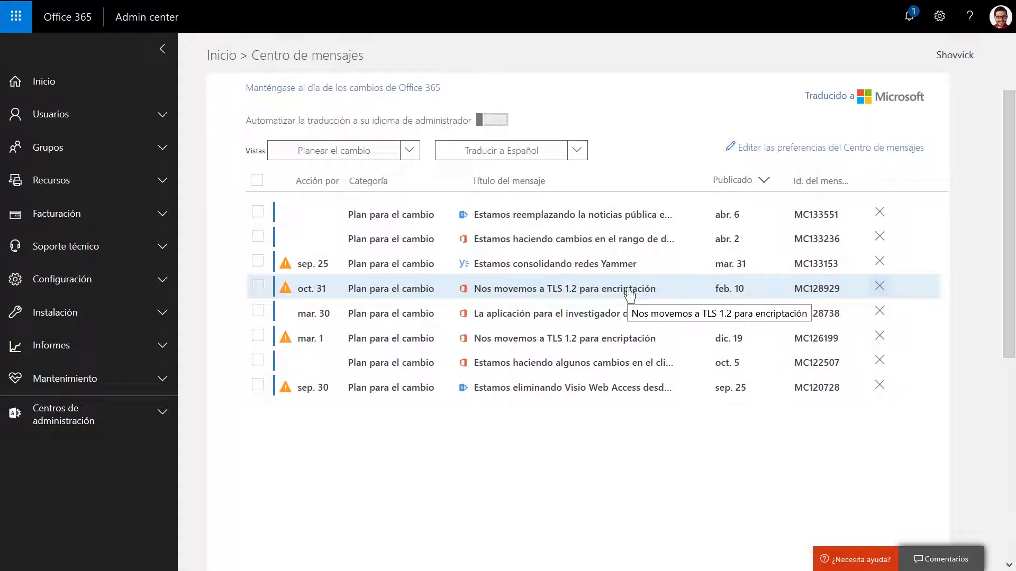
Read the TLS 1.2 encryption message, then close its details panel.
click(629, 292)
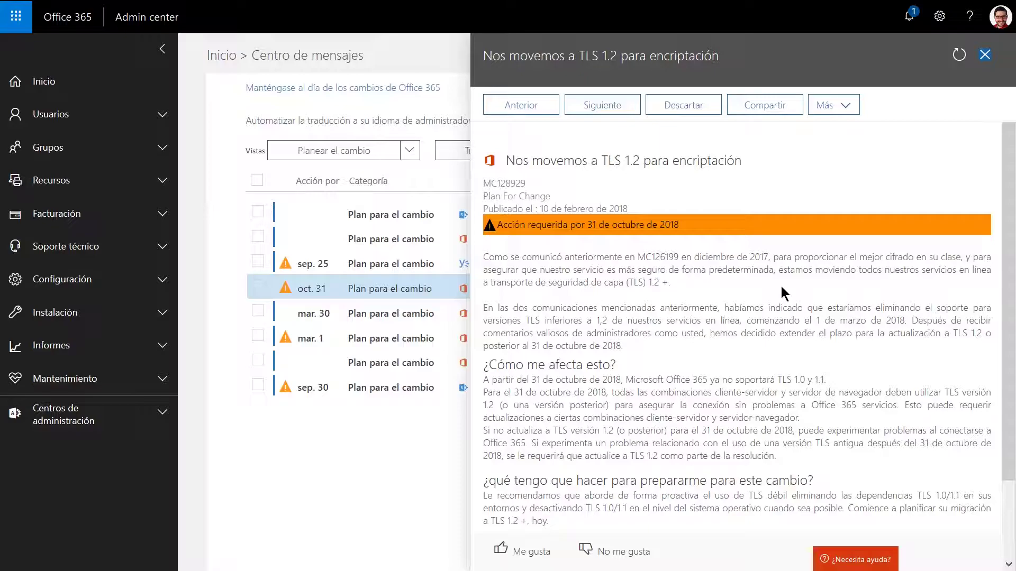
scroll(780, 283, down, 2)
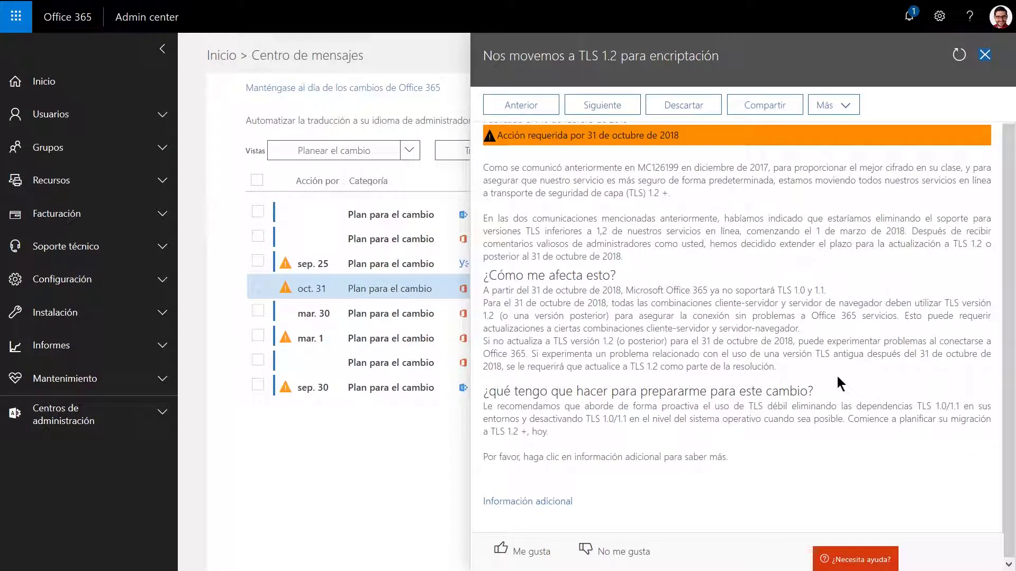
scroll(852, 272, up, 2)
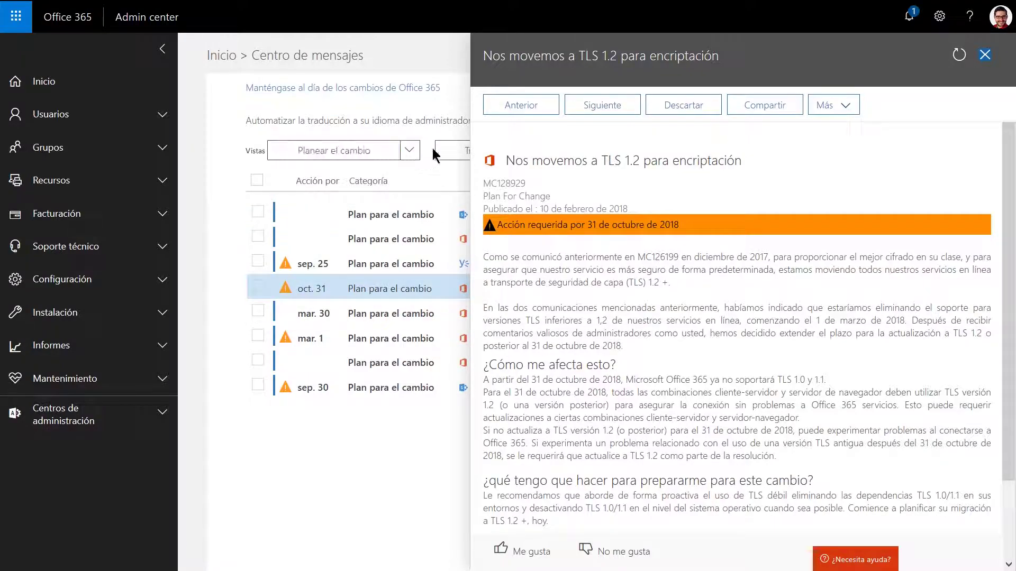
click(983, 57)
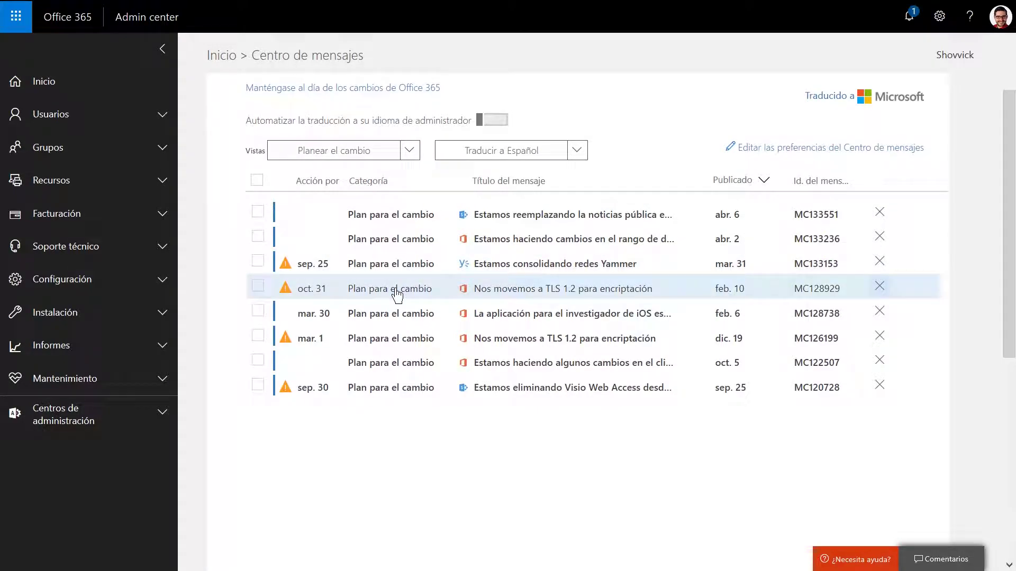
Set the Vistas filter to 'Mensajes no leídos', then return to the Inicio home page.
click(410, 152)
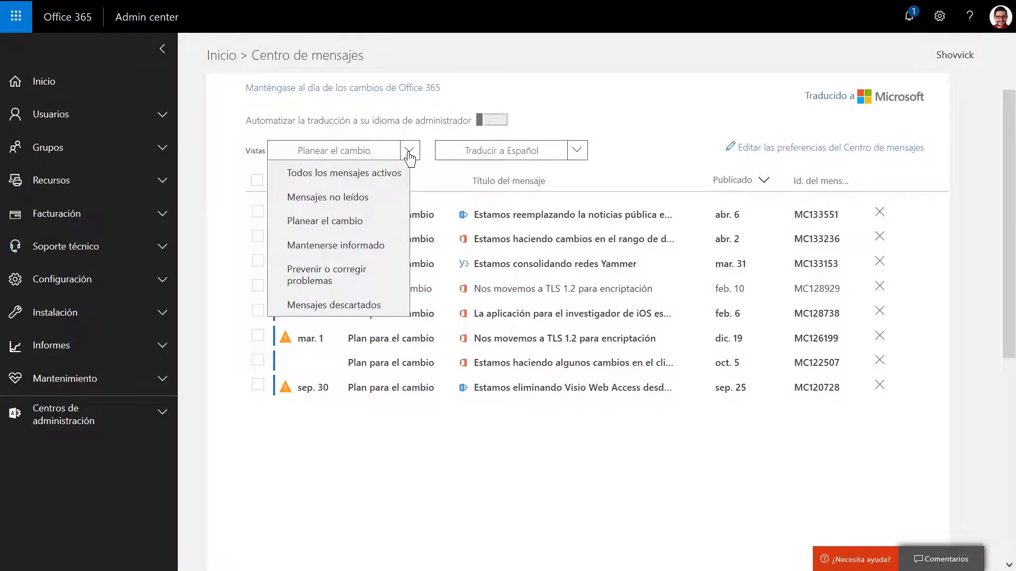
click(404, 174)
click(409, 267)
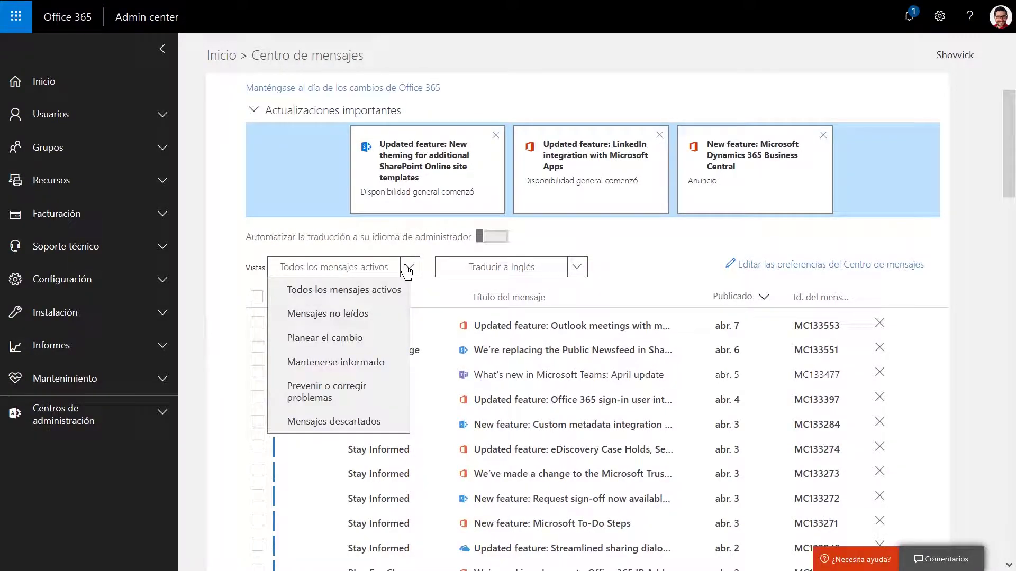
click(378, 314)
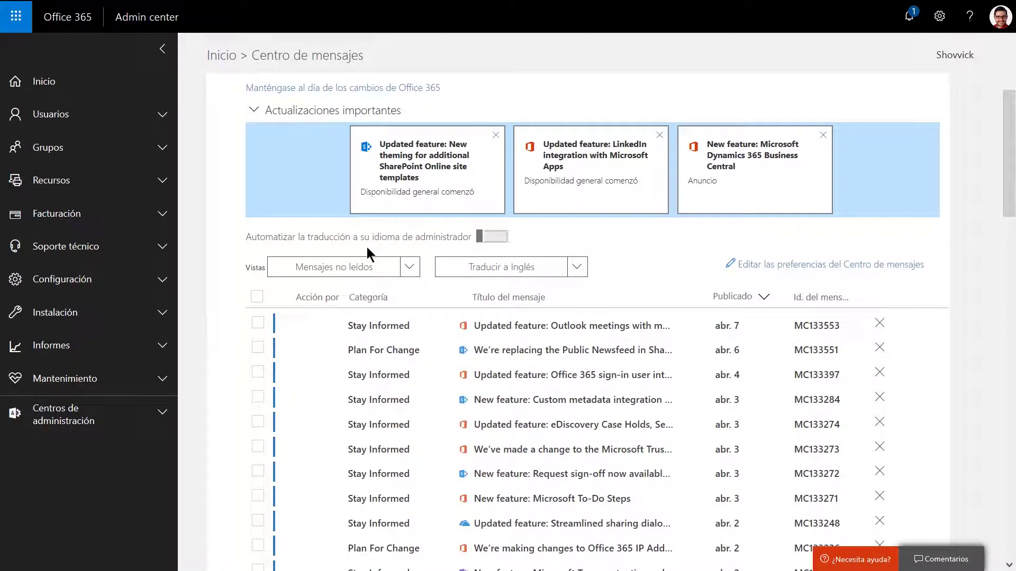
click(214, 59)
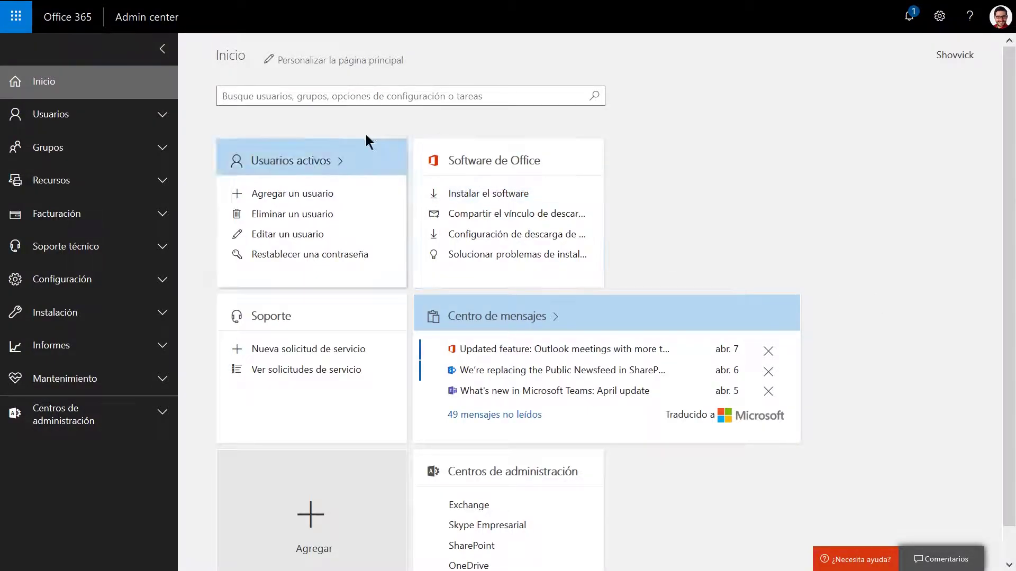
Customize the home page: remove Soporte, move Centros de administración up and Centro de mensajes left.
click(336, 62)
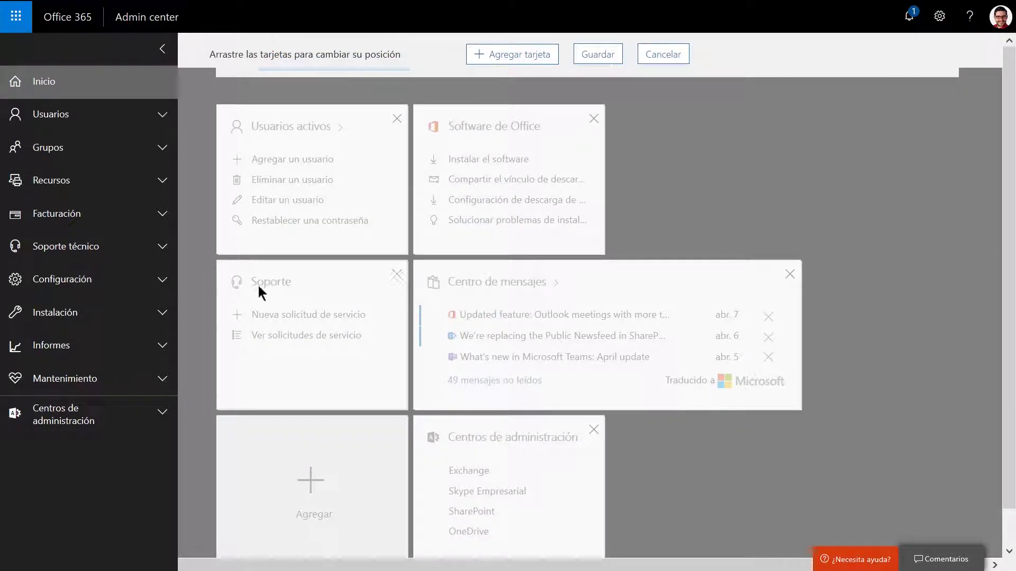
click(397, 276)
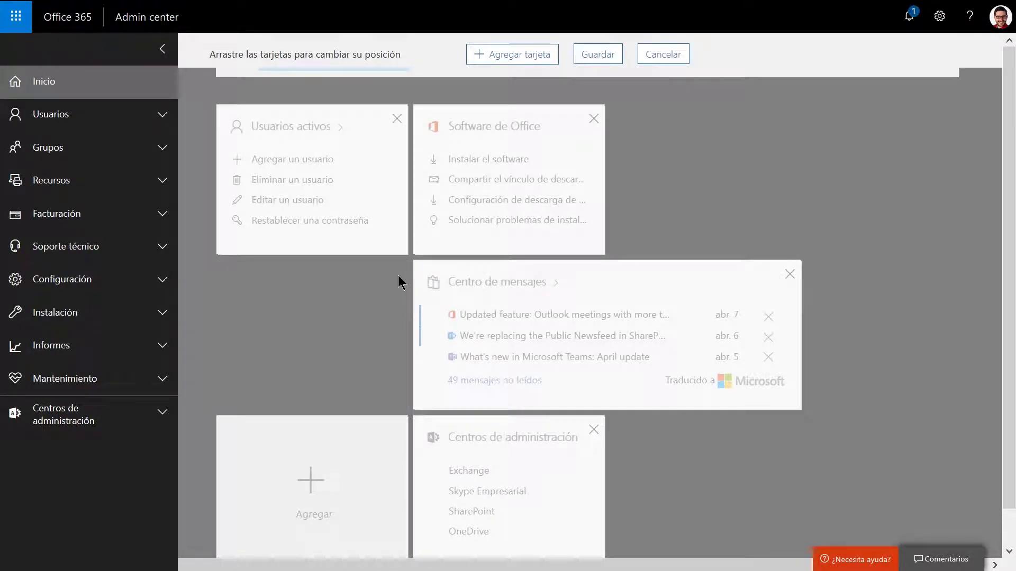
drag(518, 435, 712, 122)
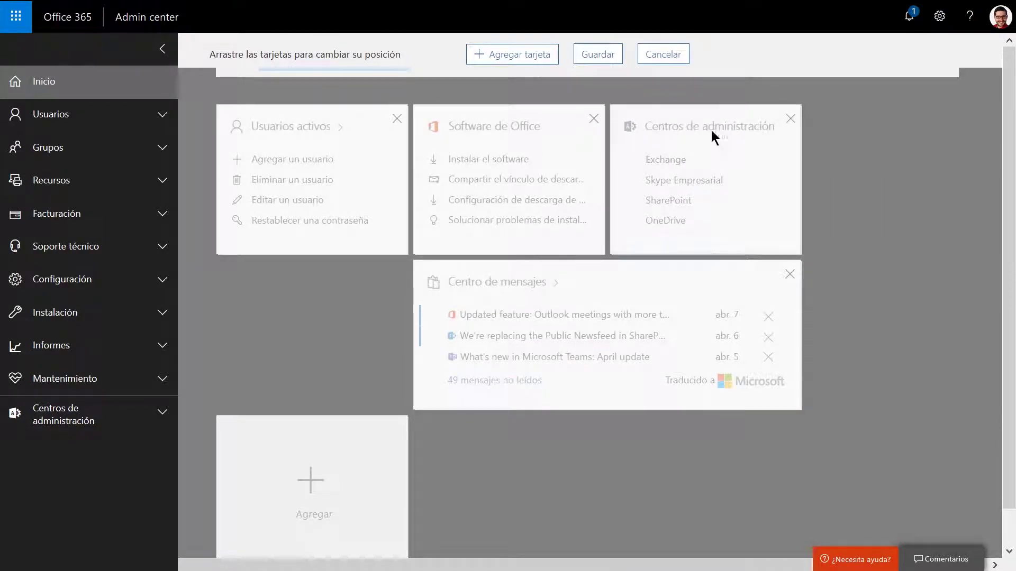
drag(646, 276, 445, 277)
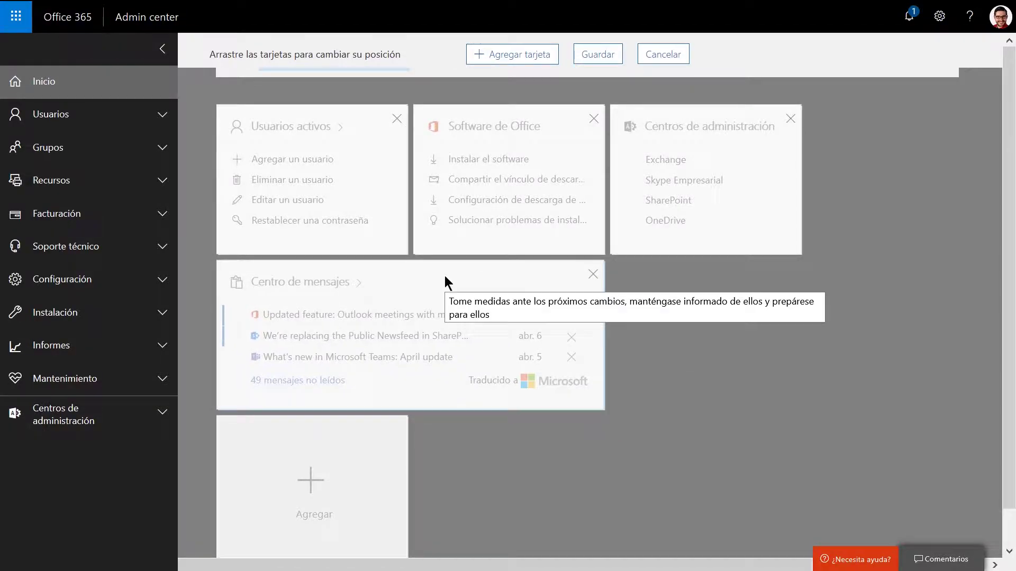
Add the Estado del servicio and Informe de uso cards, then save the home layout.
click(544, 56)
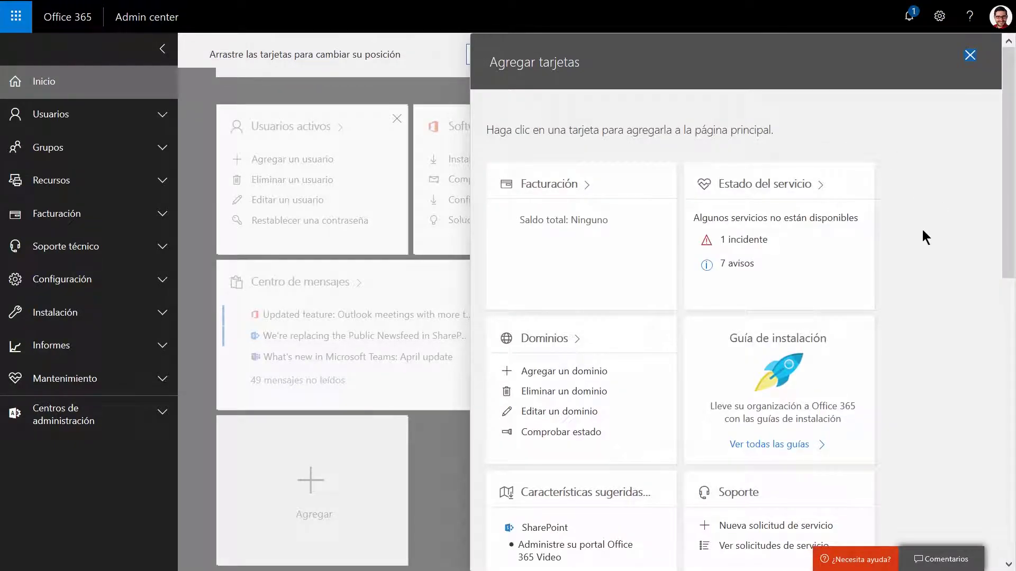
scroll(922, 230, down, 6)
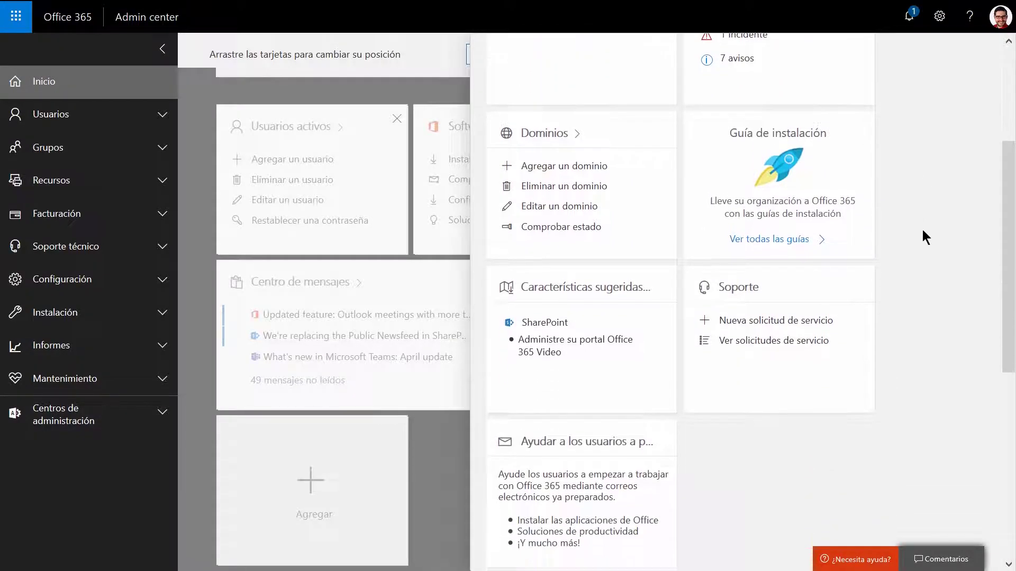
scroll(923, 230, up, 6)
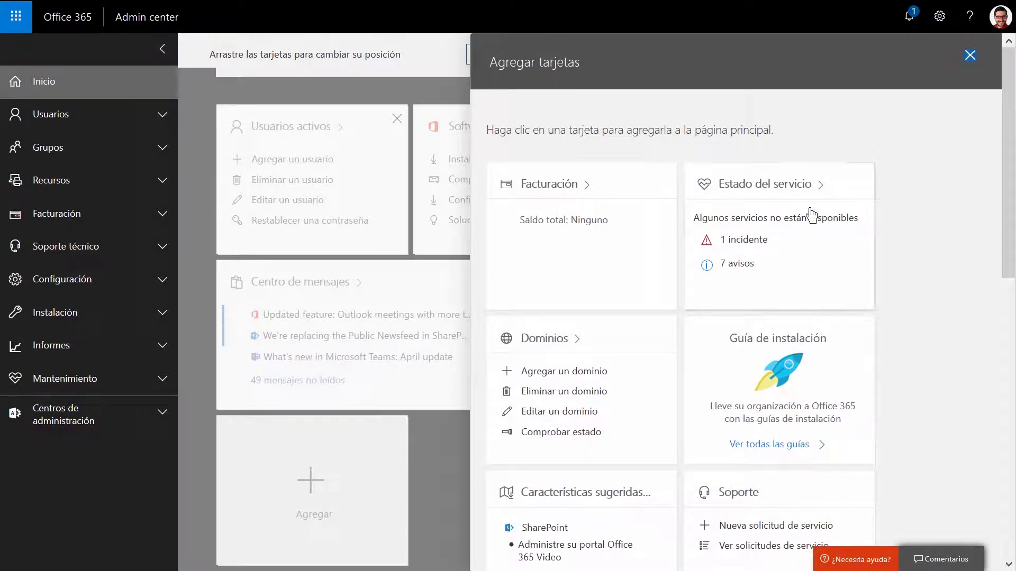
click(848, 191)
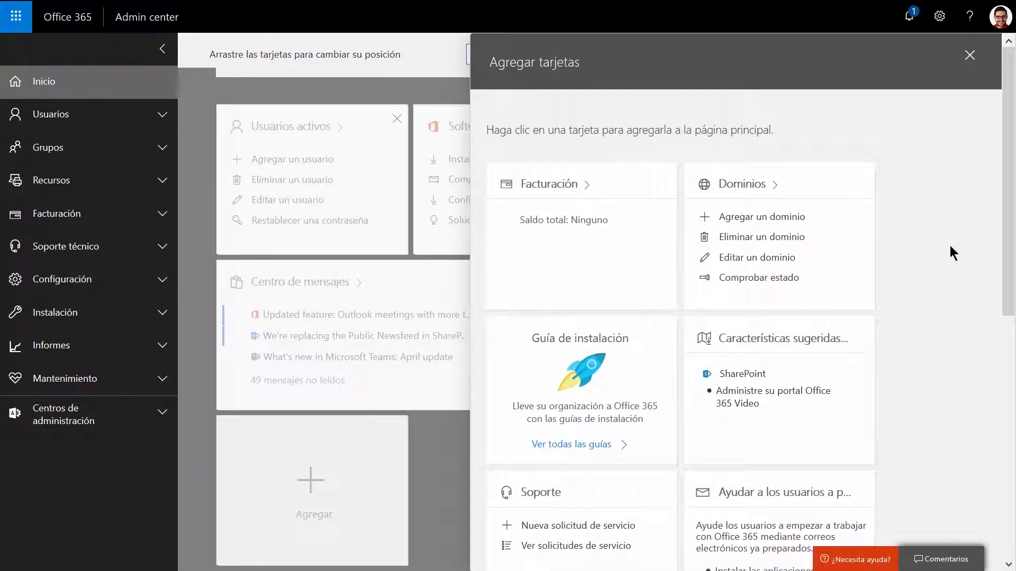
scroll(919, 350, down, 2)
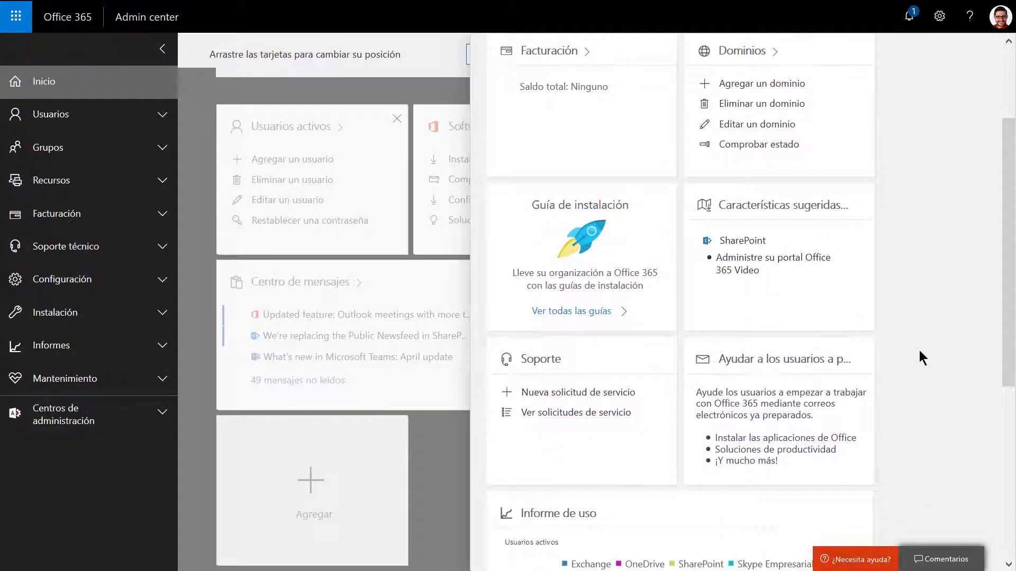
scroll(920, 350, down, 5)
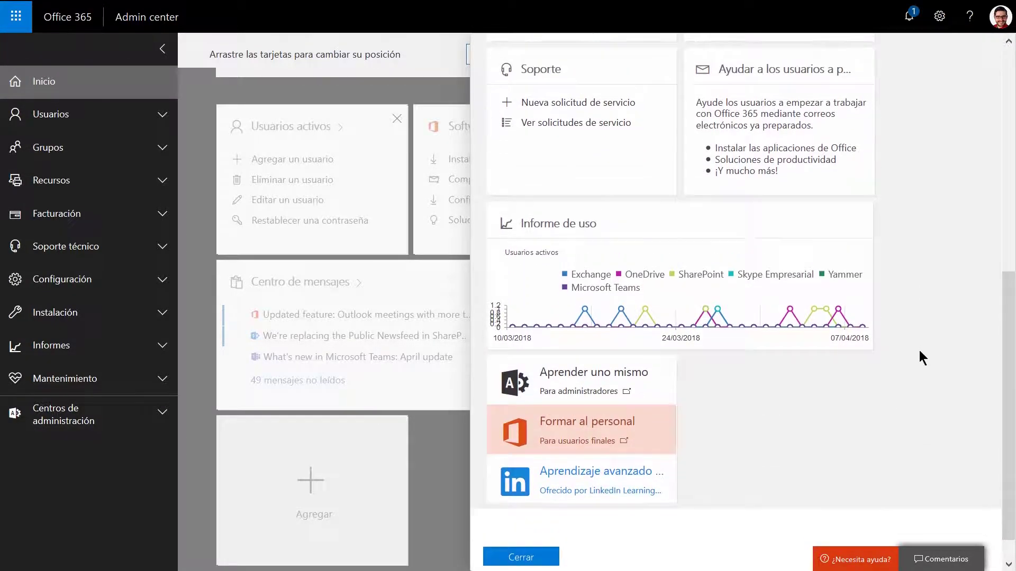
click(677, 242)
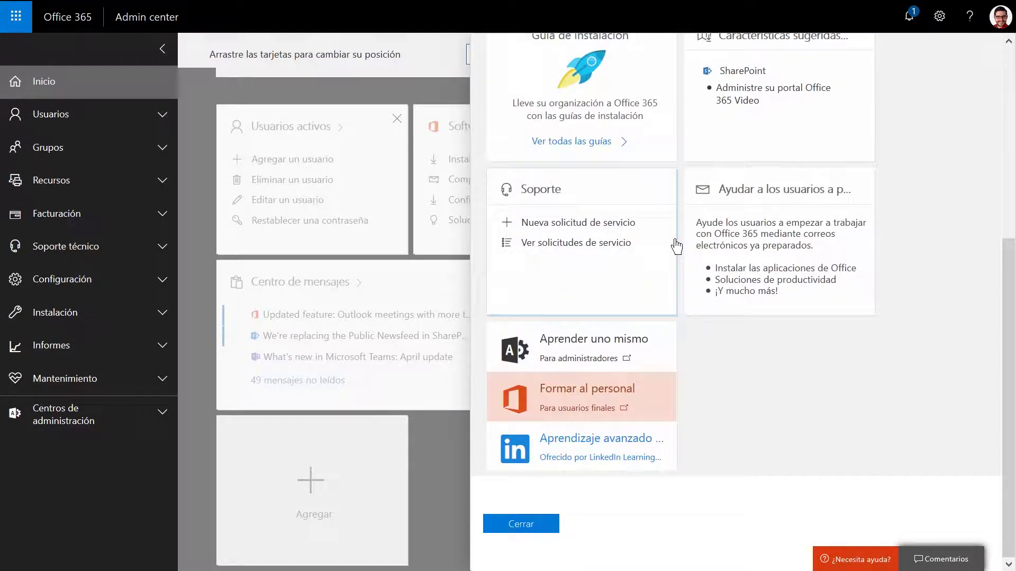
click(535, 523)
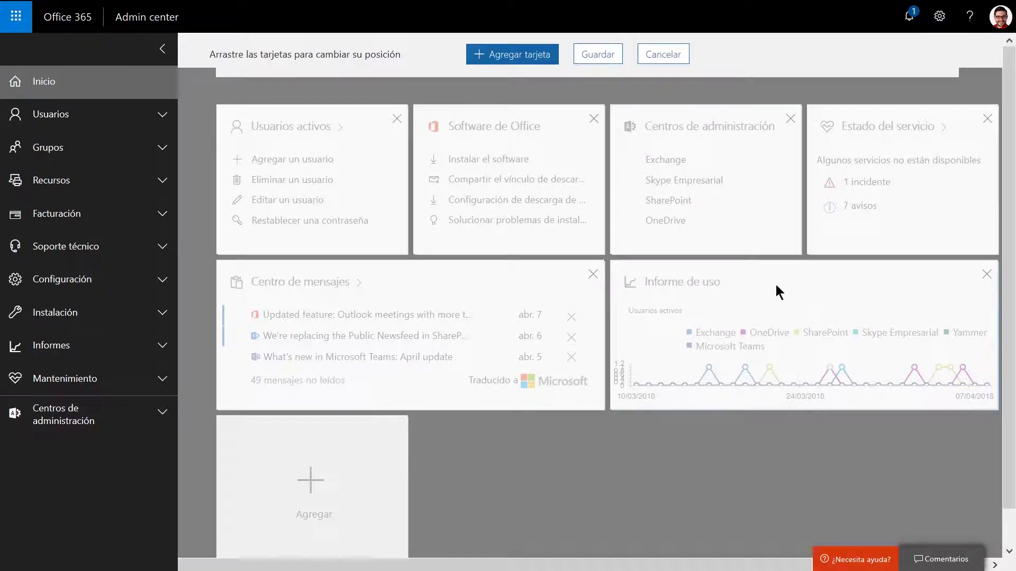
click(600, 55)
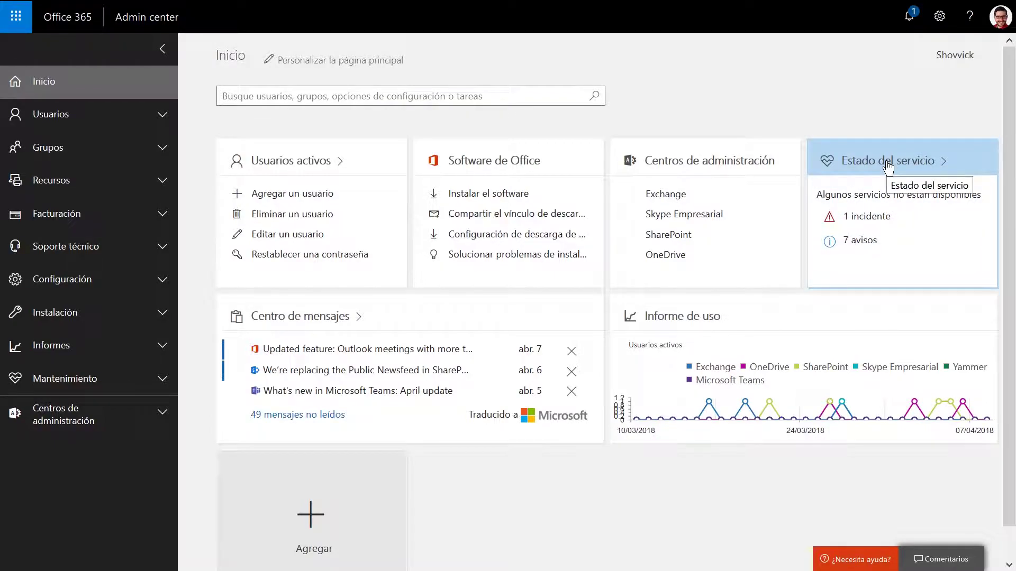
Open Estado del servicio, review the Skype for Business incident, then return to all services.
click(888, 162)
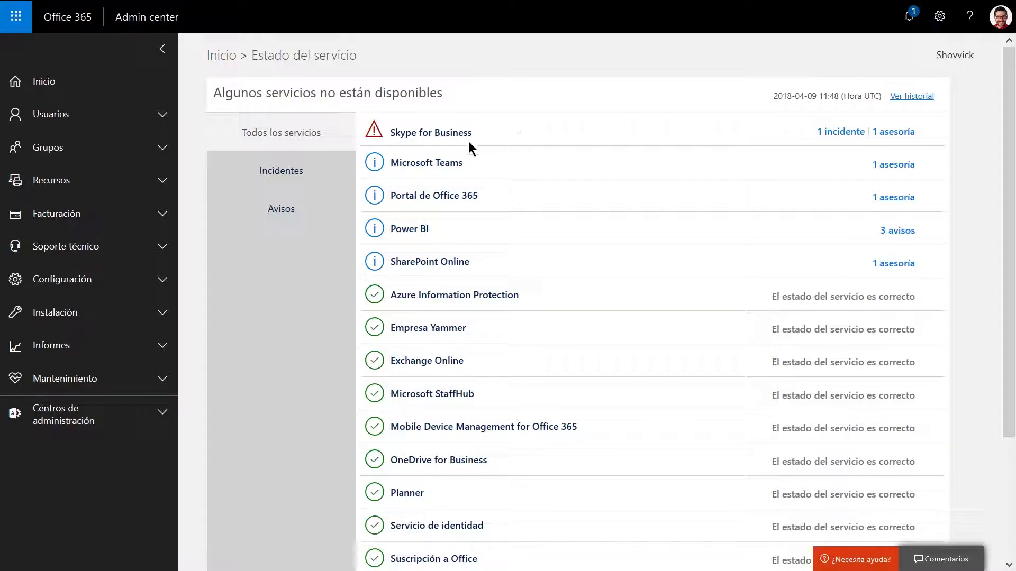
click(842, 135)
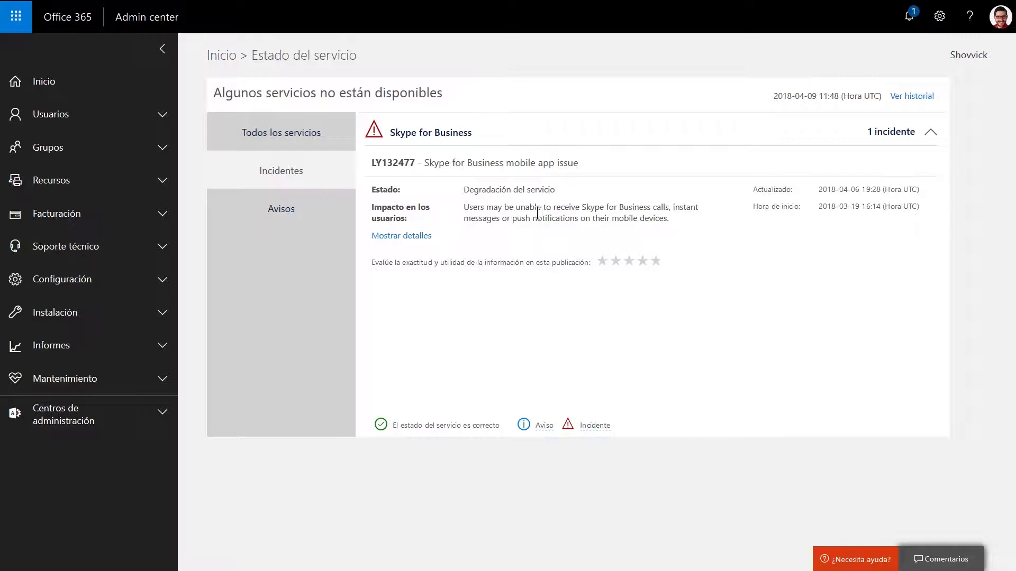
click(286, 133)
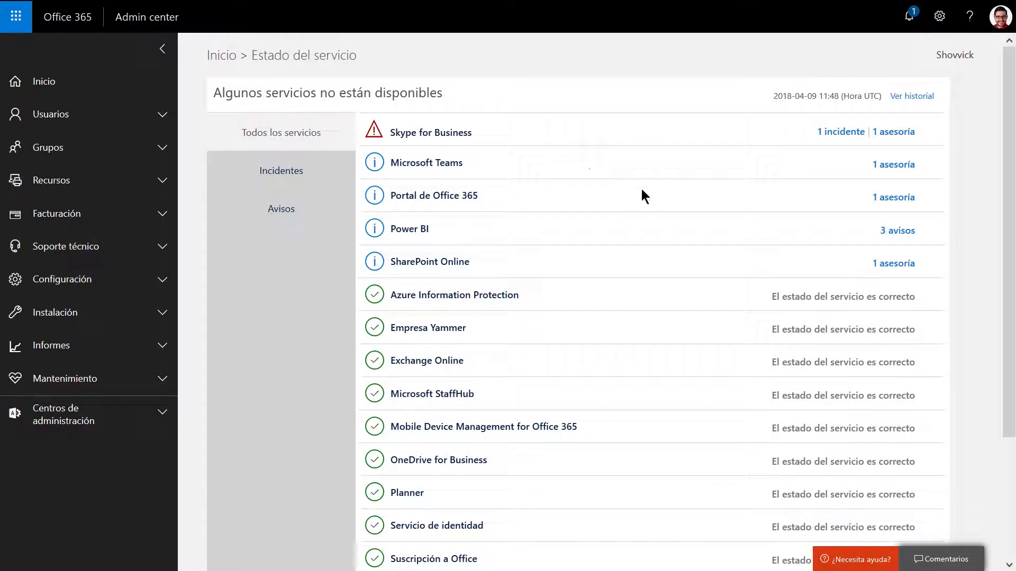
Show the advisories and open full details of Office 365 portal advisory MO133555.
double_click(900, 209)
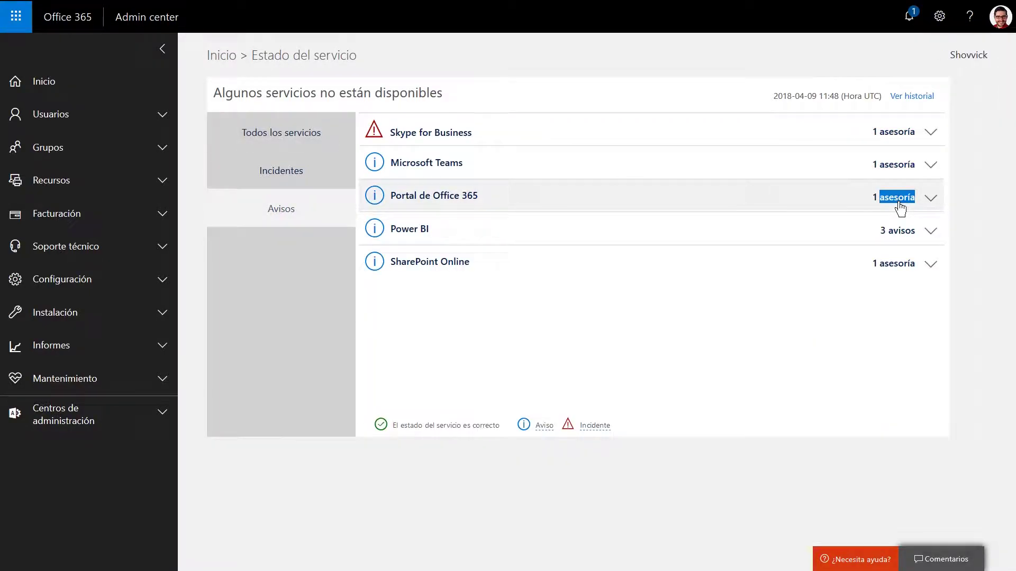
click(900, 209)
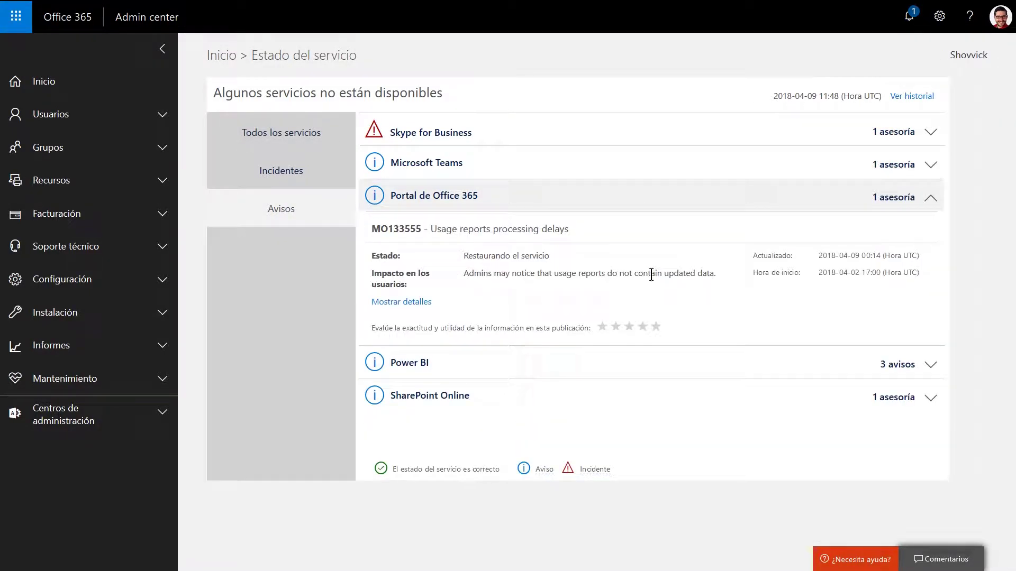
click(404, 302)
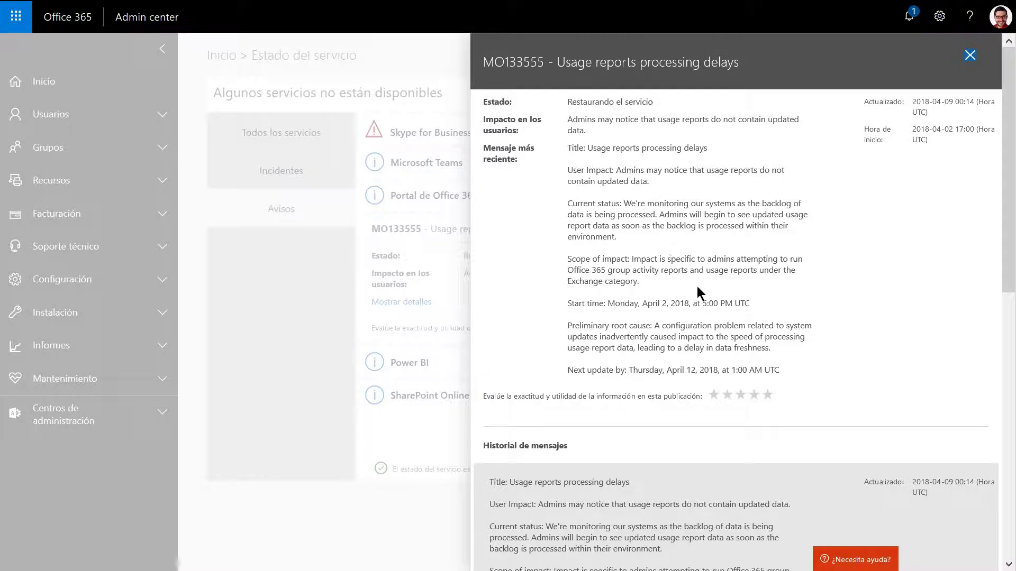
scroll(719, 291, down, 4)
scroll(719, 291, down, 5)
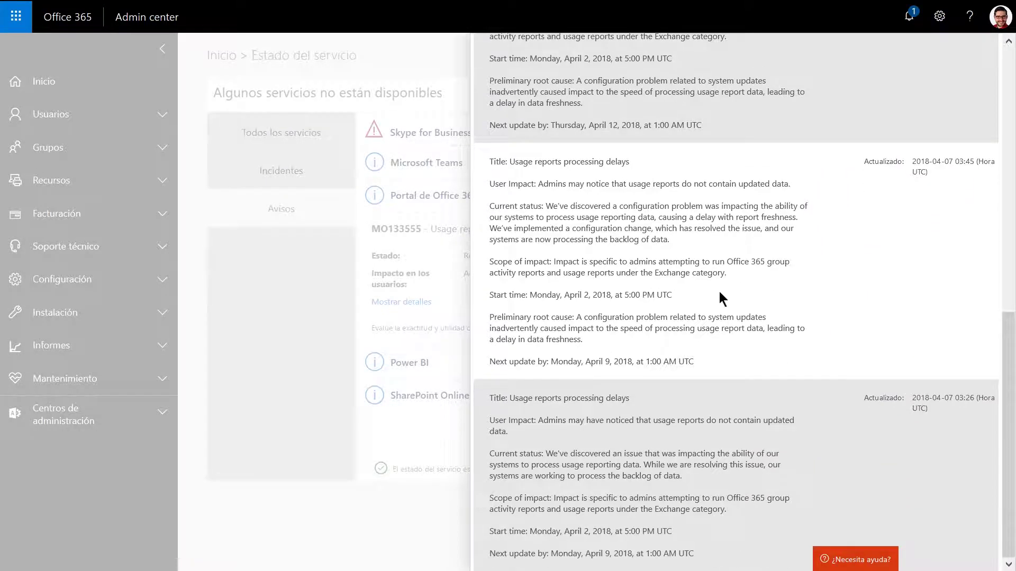
Close the MO133555 panel, collapse the Portal advisory and show Todos los servicios.
scroll(719, 291, up, 8)
scroll(719, 291, up, 2)
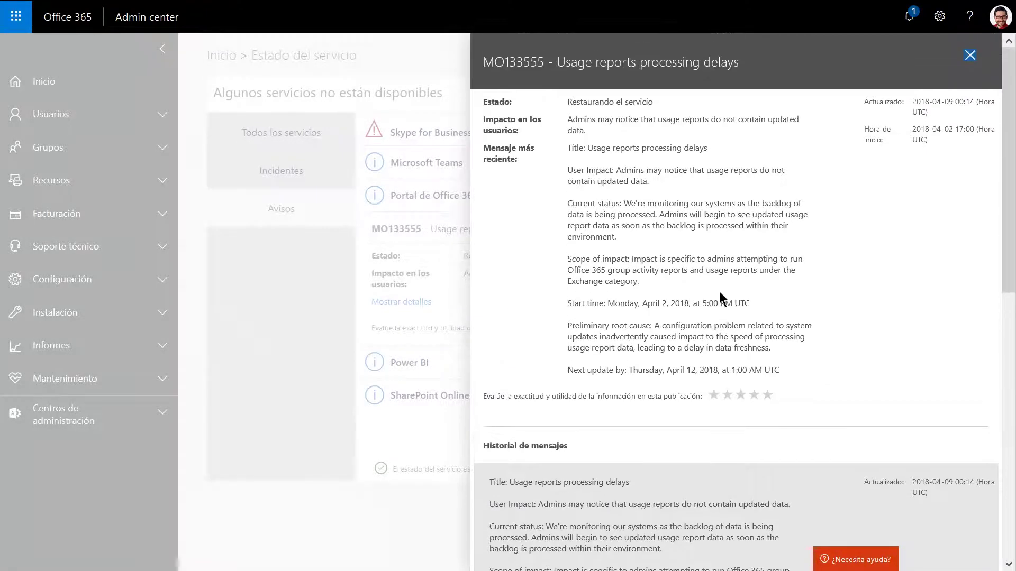
click(970, 55)
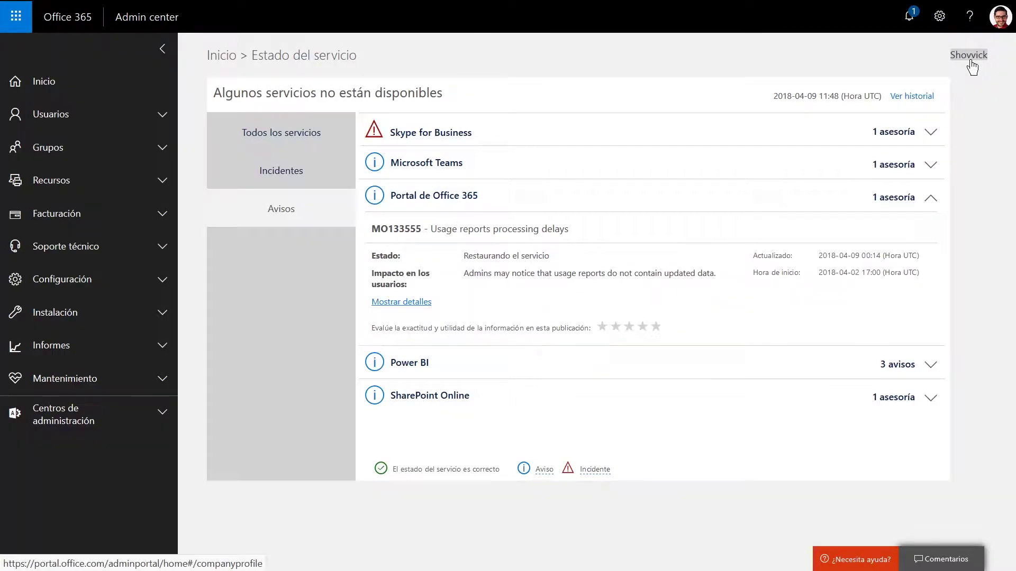
click(931, 204)
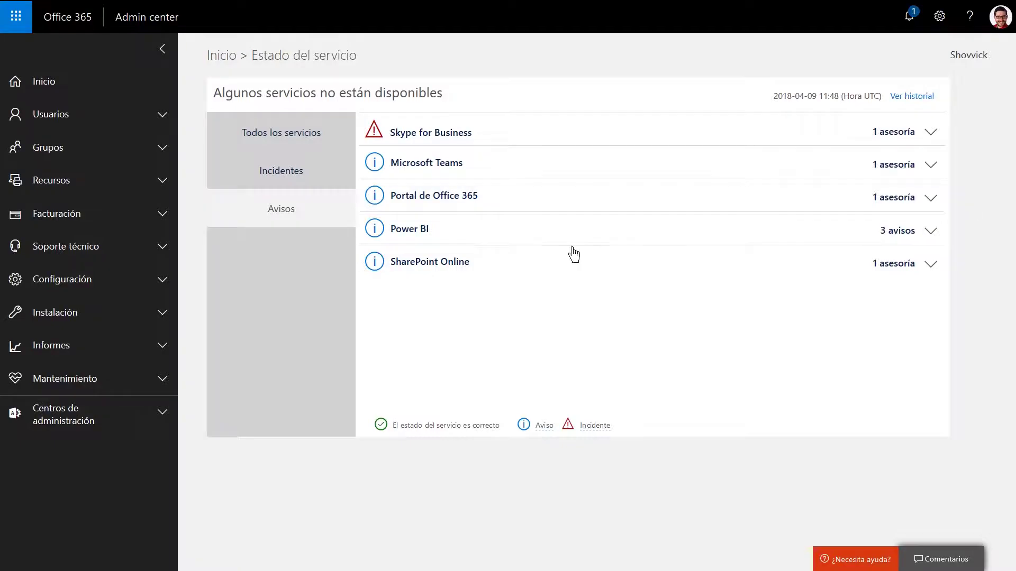
click(304, 130)
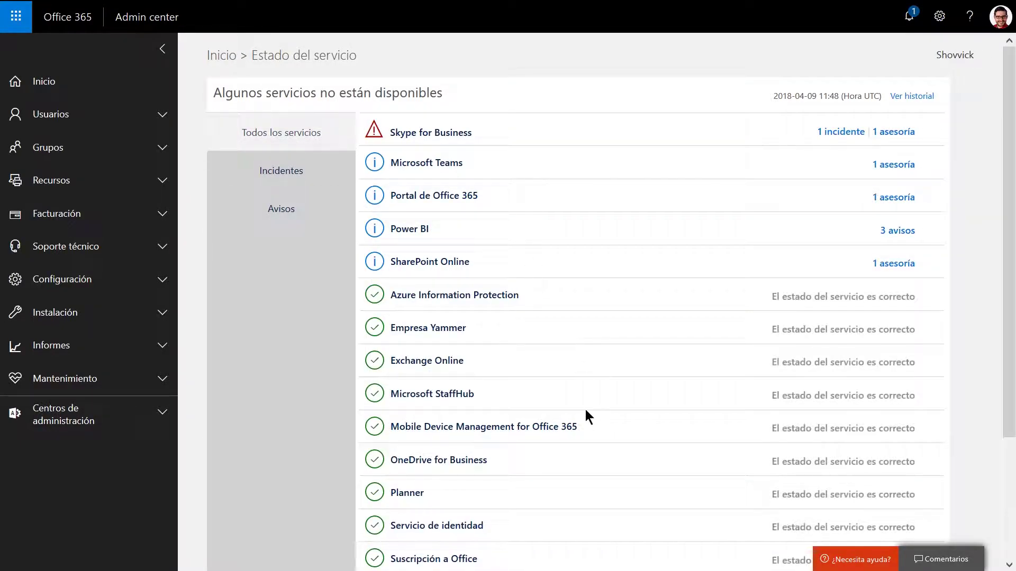
scroll(584, 407, down, 2)
scroll(585, 409, up, 3)
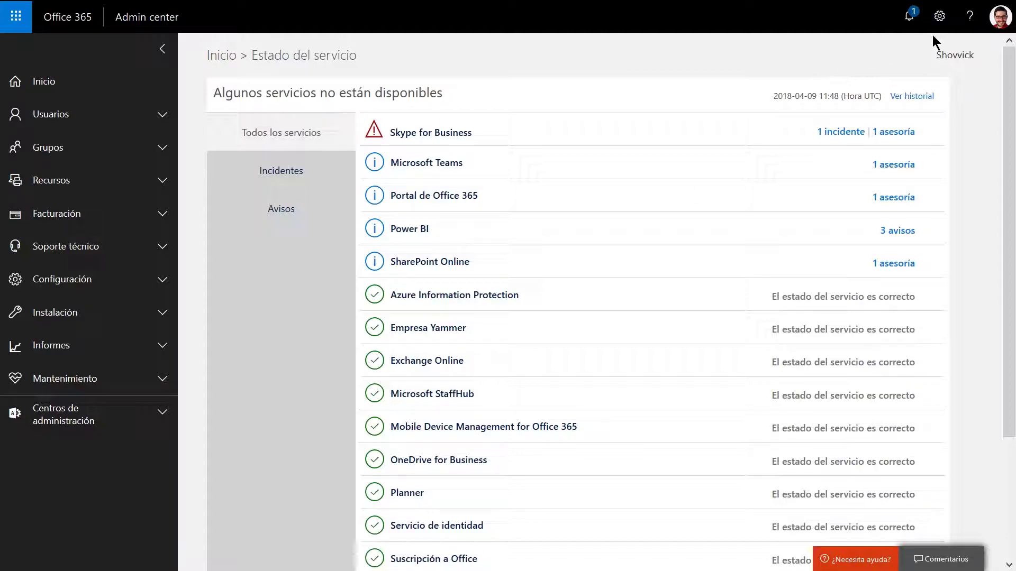
Open Ver historial and read the TM131644 Teams name-recording incident, then close it.
click(913, 96)
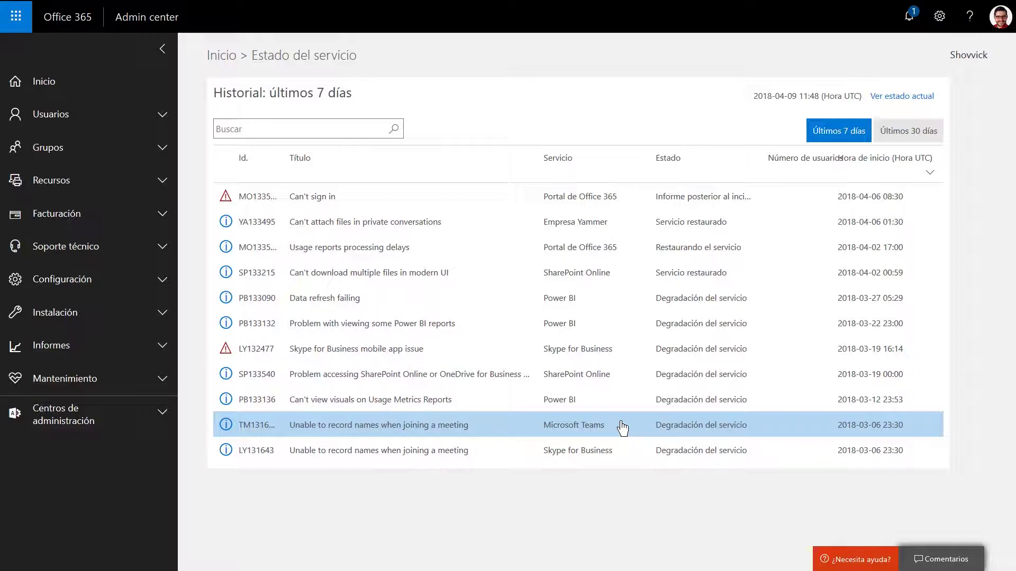
click(392, 427)
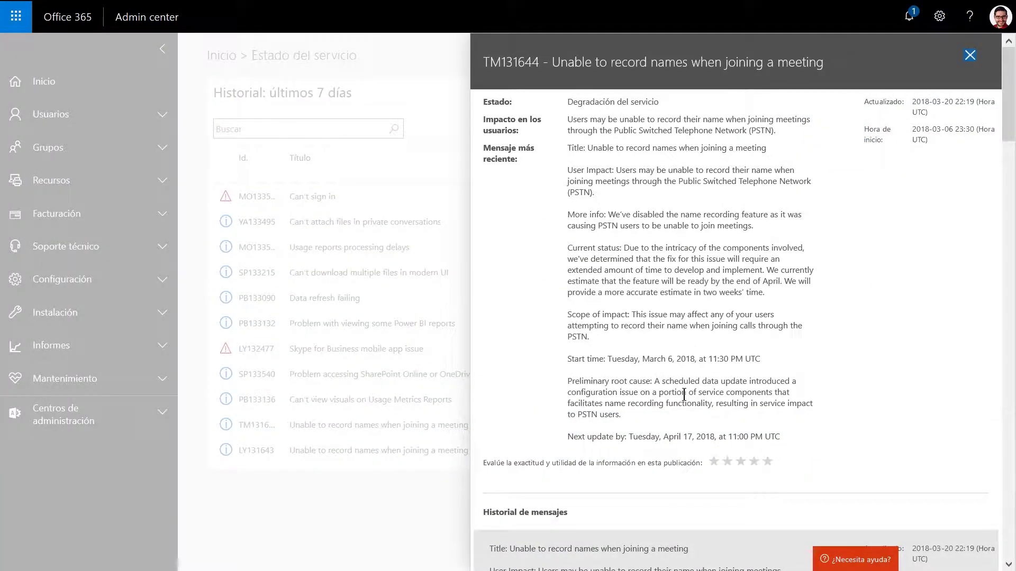
scroll(683, 394, down, 10)
scroll(684, 396, down, 15)
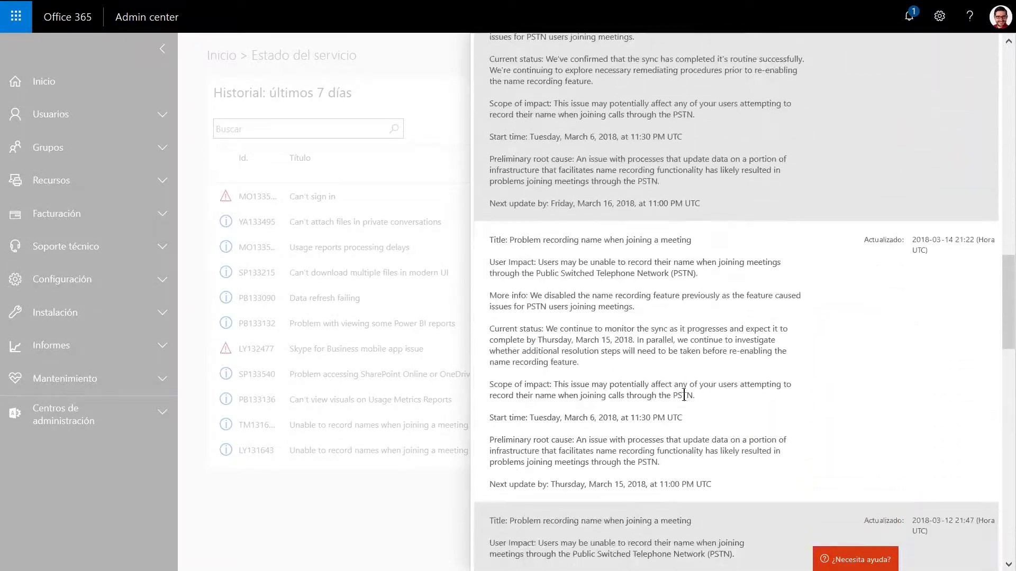
scroll(684, 394, up, 20)
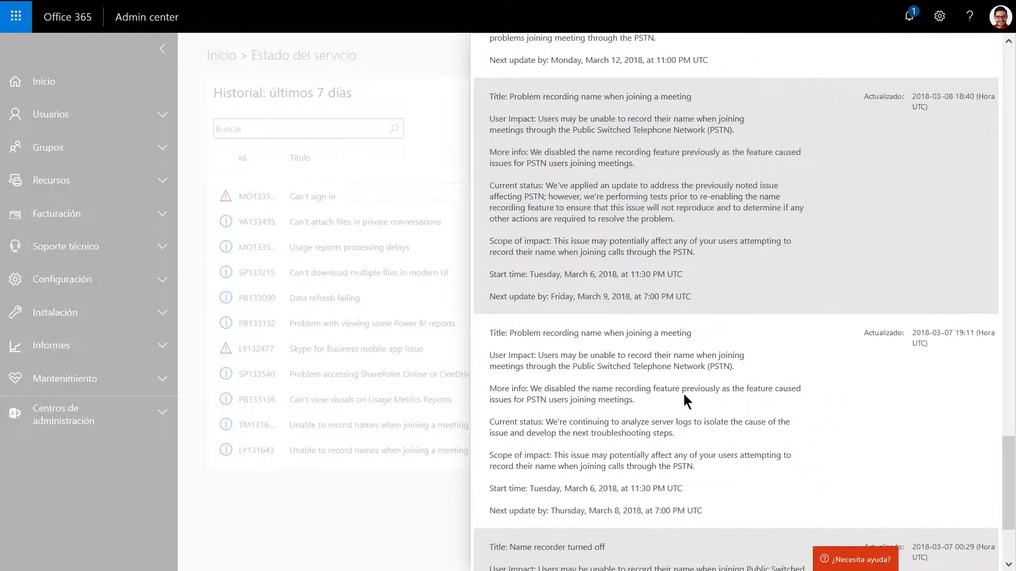
scroll(687, 431, up, 8)
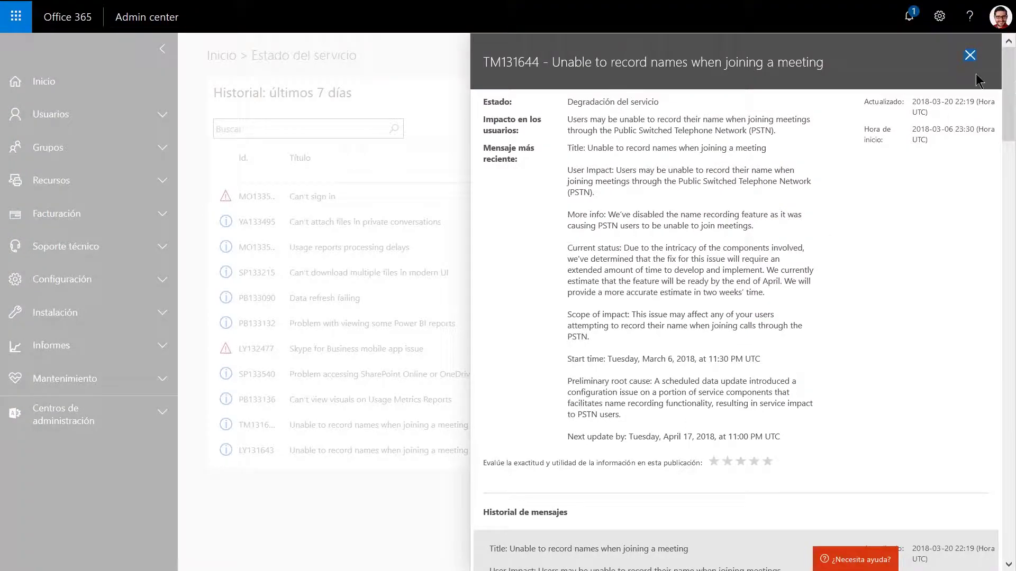
click(968, 59)
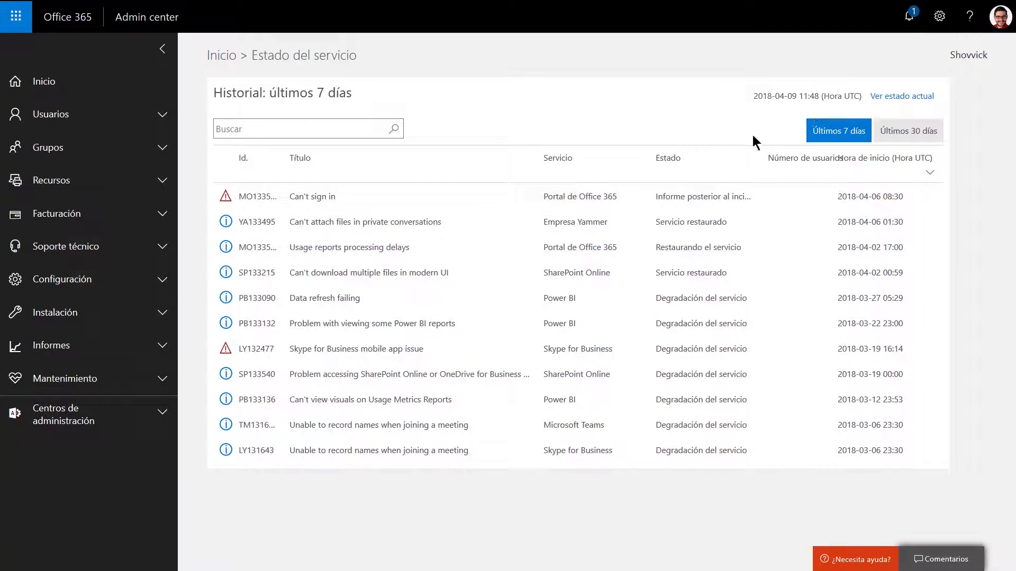
Go back to the Inicio home page and expand Usuarios in the left navigation.
click(224, 56)
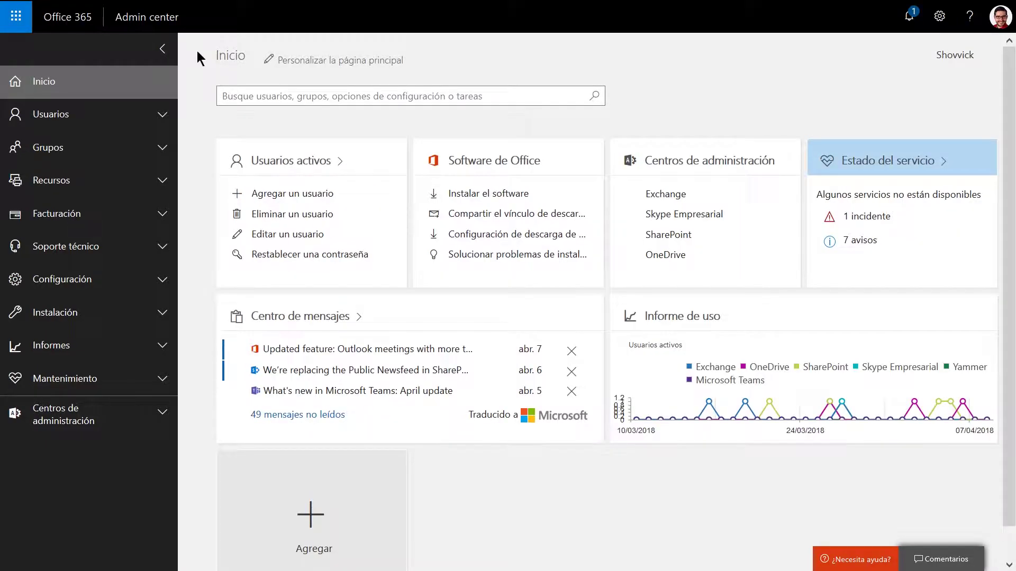
click(163, 118)
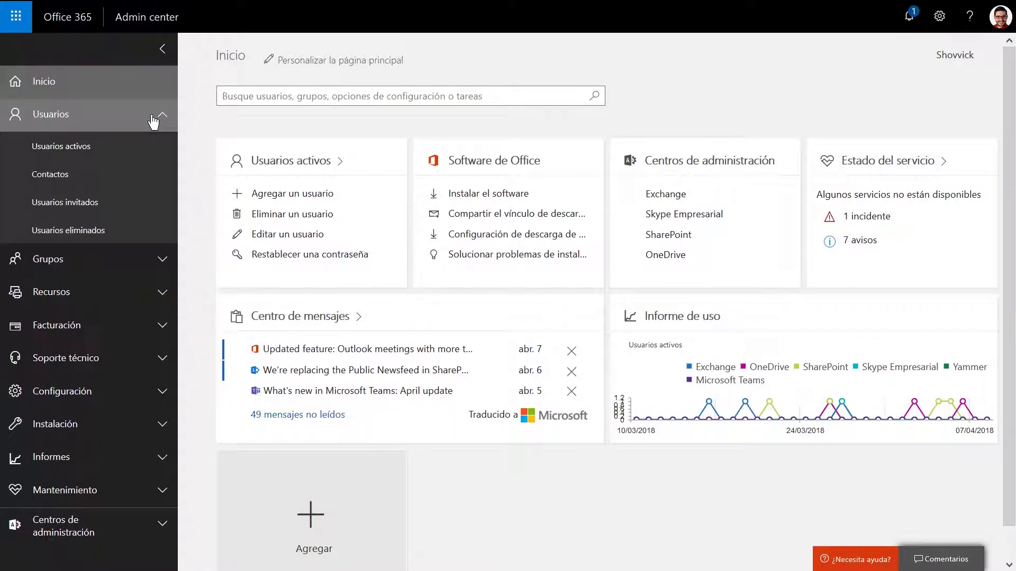
Review the active users list and its Más actions, then open Contactos showing 12 contacts.
click(113, 146)
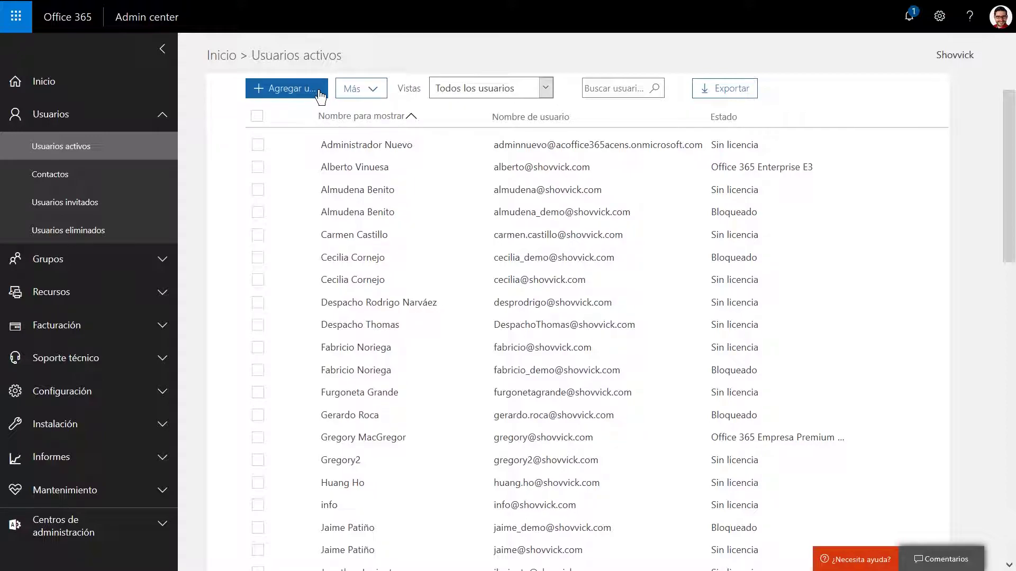
click(373, 91)
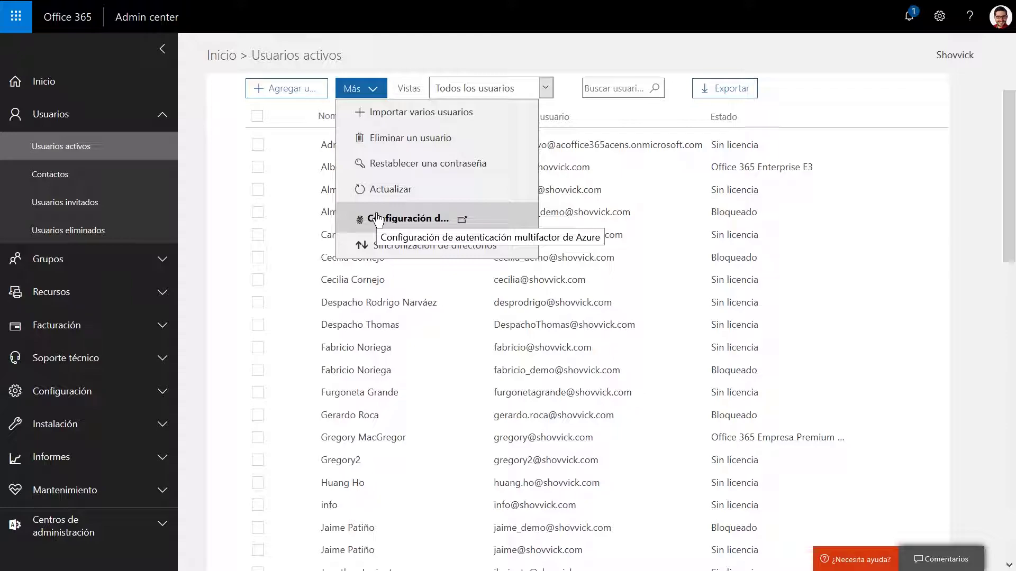
click(225, 84)
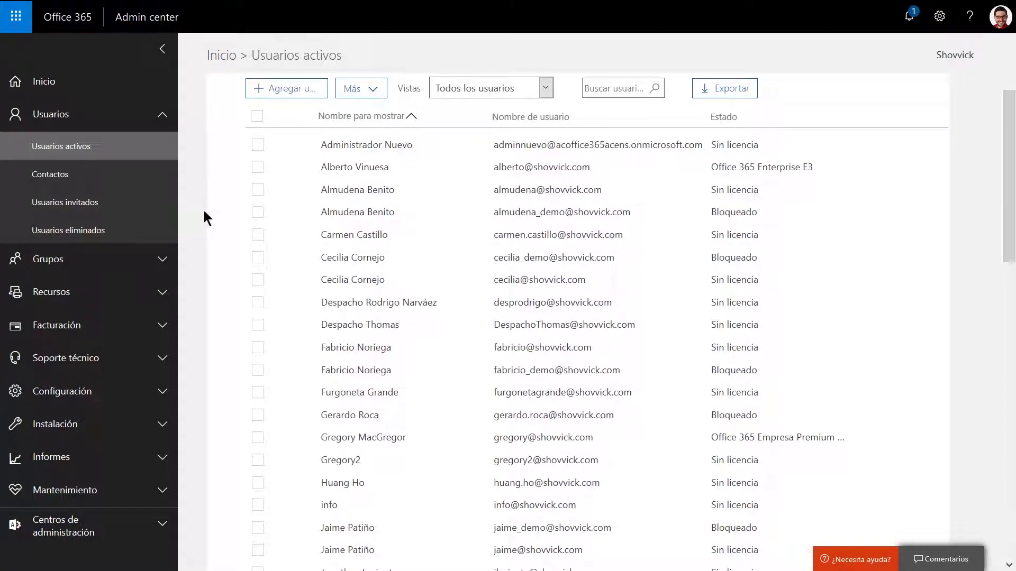
scroll(225, 264, down, 10)
click(107, 176)
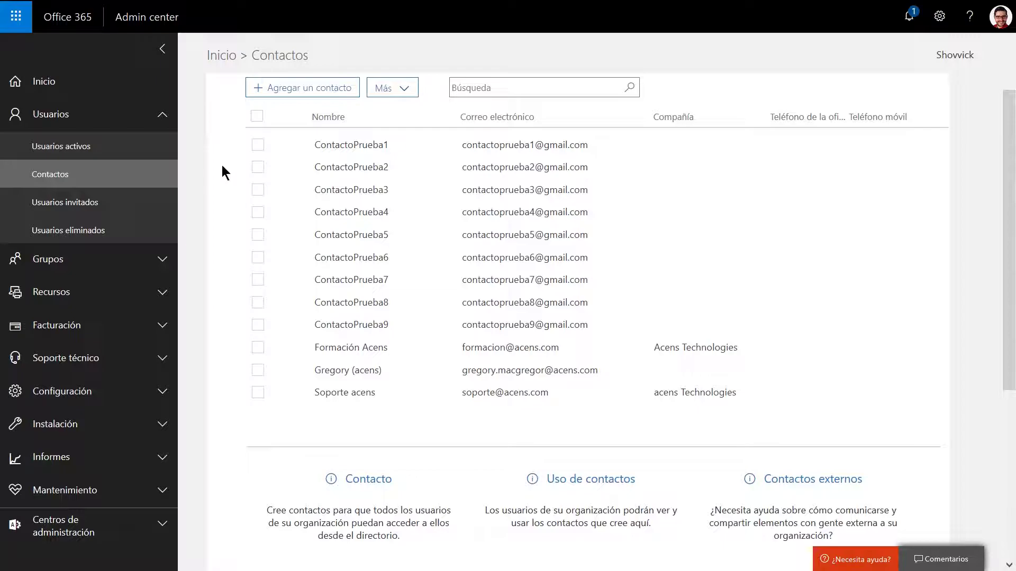
Check the empty guest users and deleted users lists, then swap the Usuarios section for Grupos.
click(118, 207)
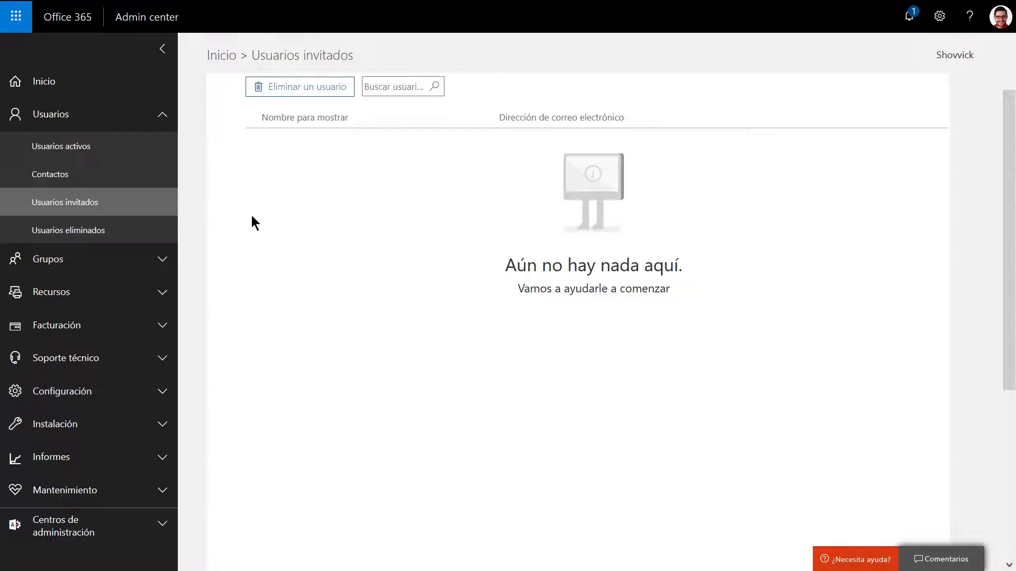
click(126, 231)
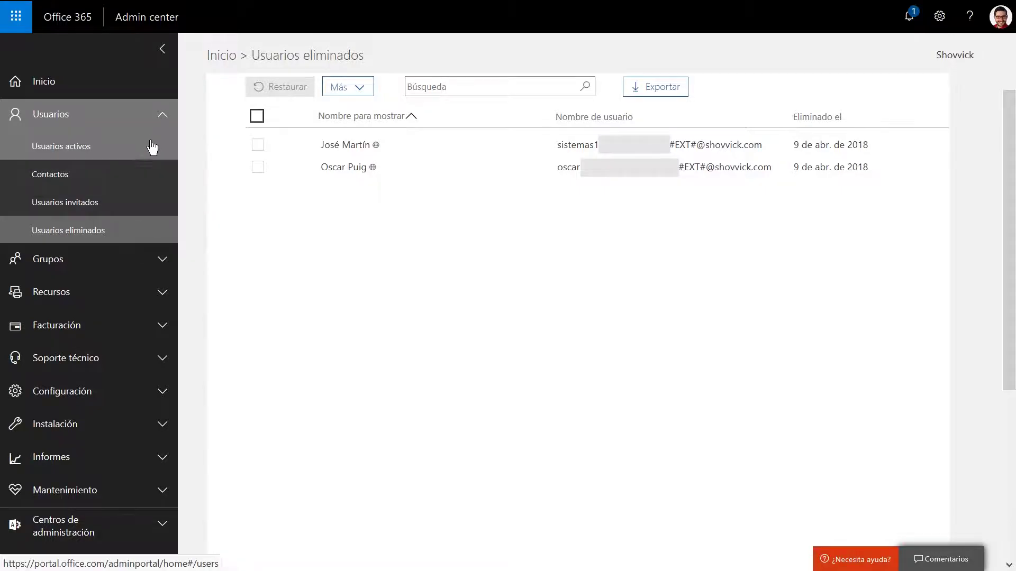
click(162, 114)
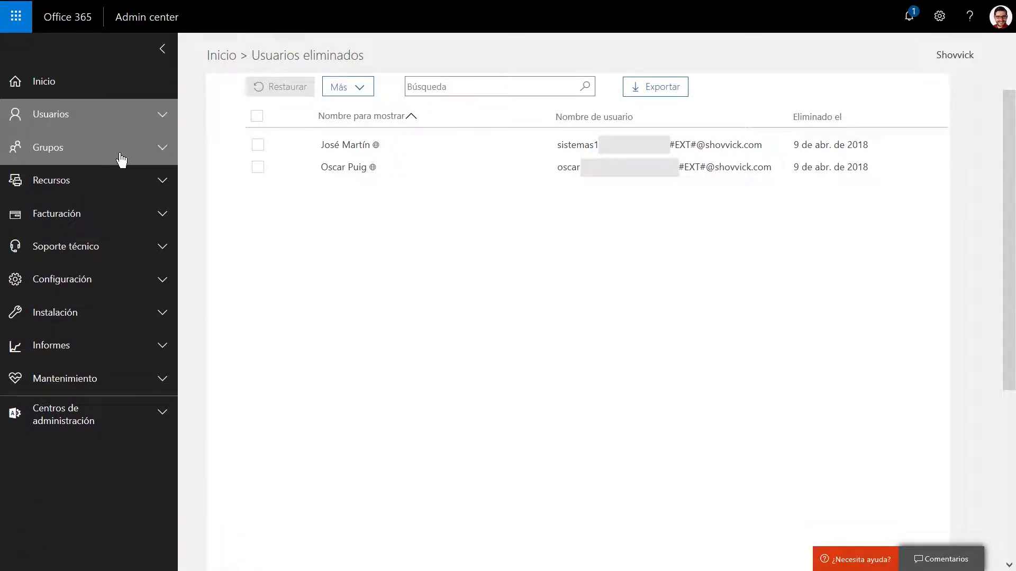
click(118, 155)
Browse the groups list and the shared mailboxes info, pedidos and Reservas web, then expand Recursos.
click(102, 189)
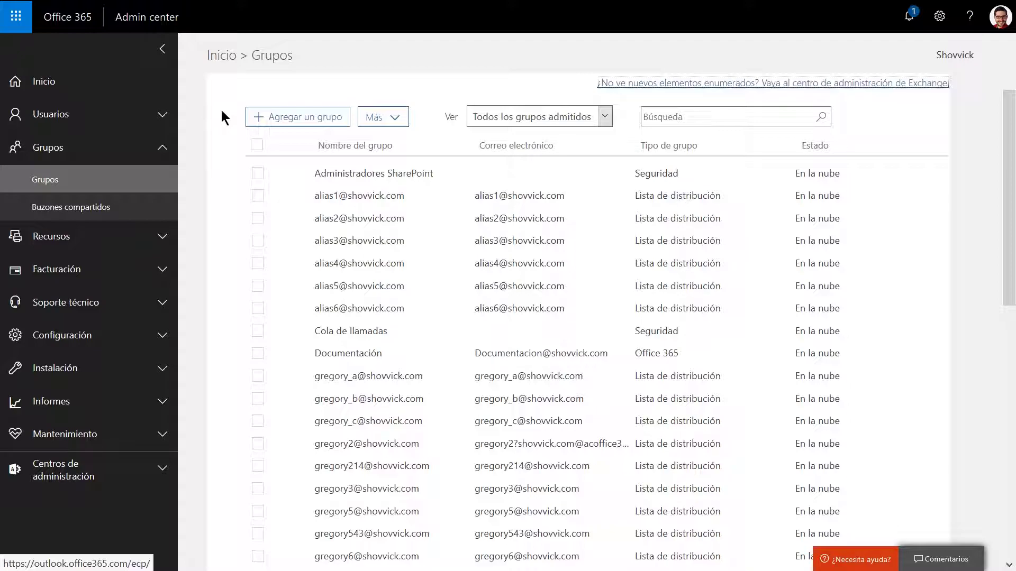
click(99, 208)
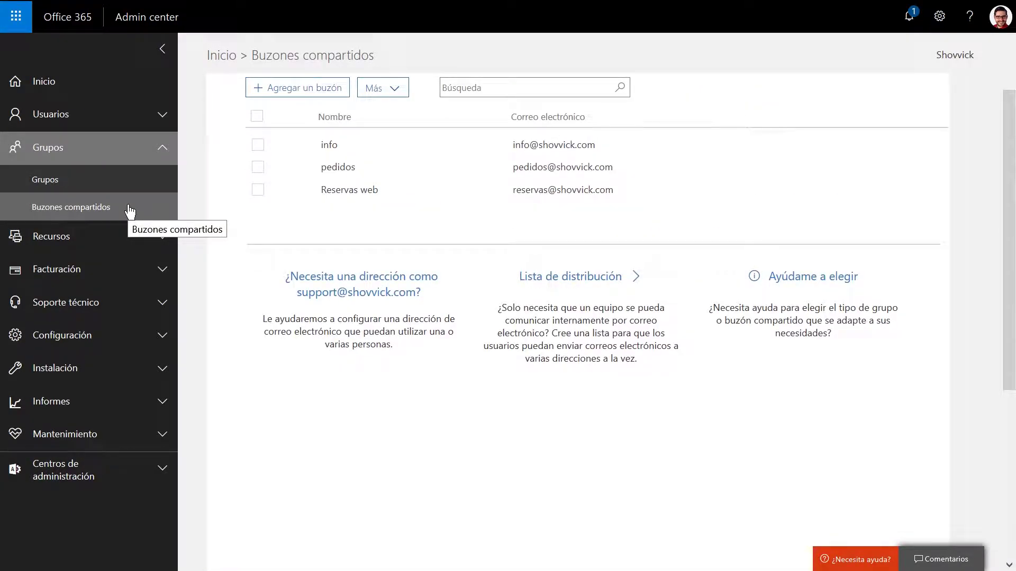
click(164, 149)
click(118, 182)
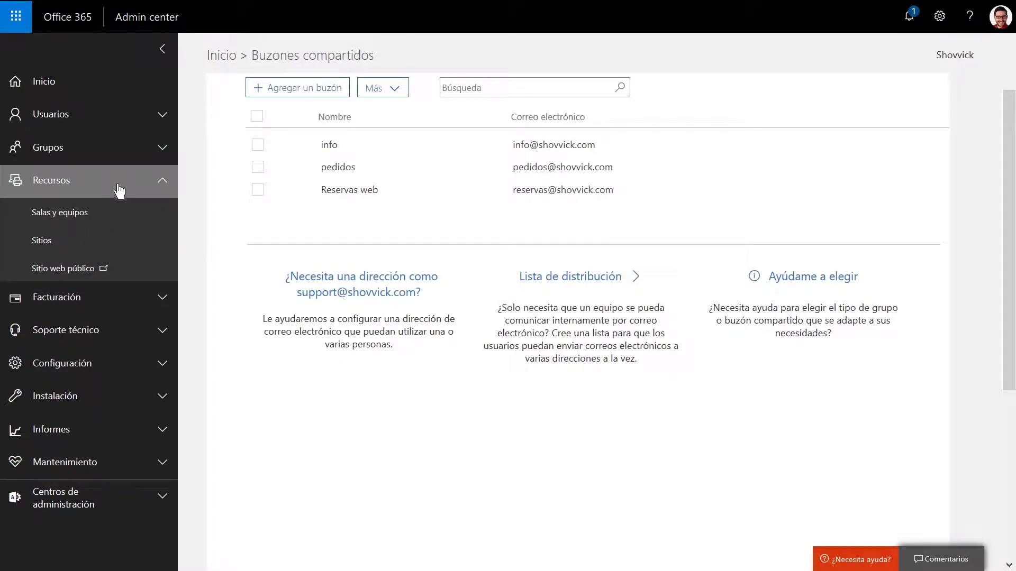
View rooms and equipment, then the four SharePoint sites with their external sharing status.
click(115, 213)
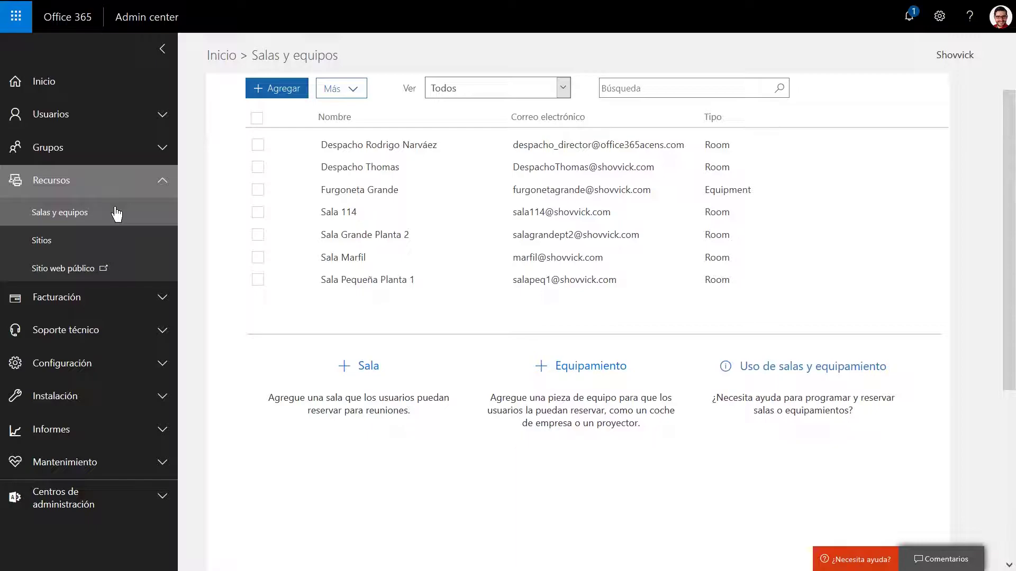
click(120, 244)
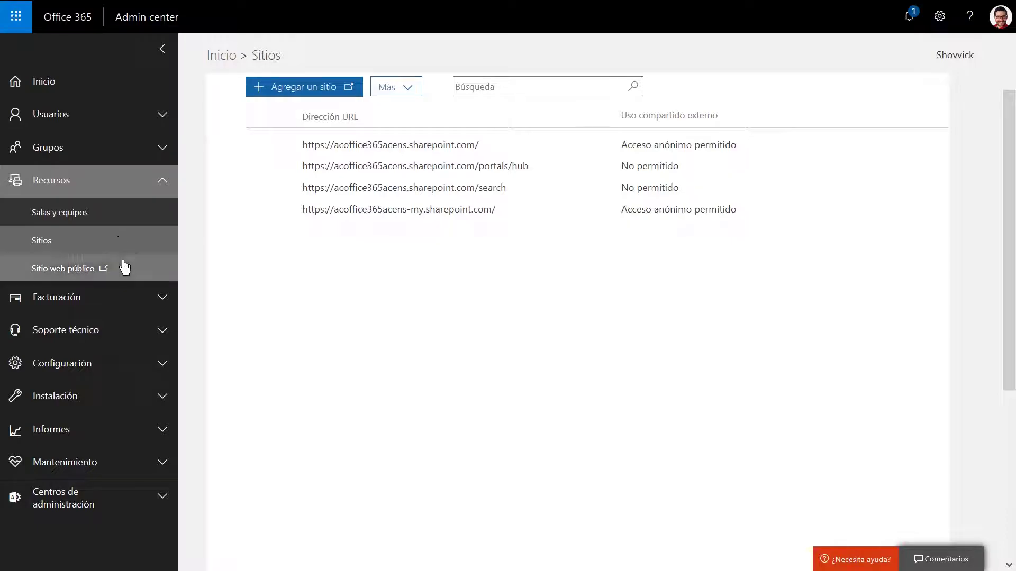
click(130, 183)
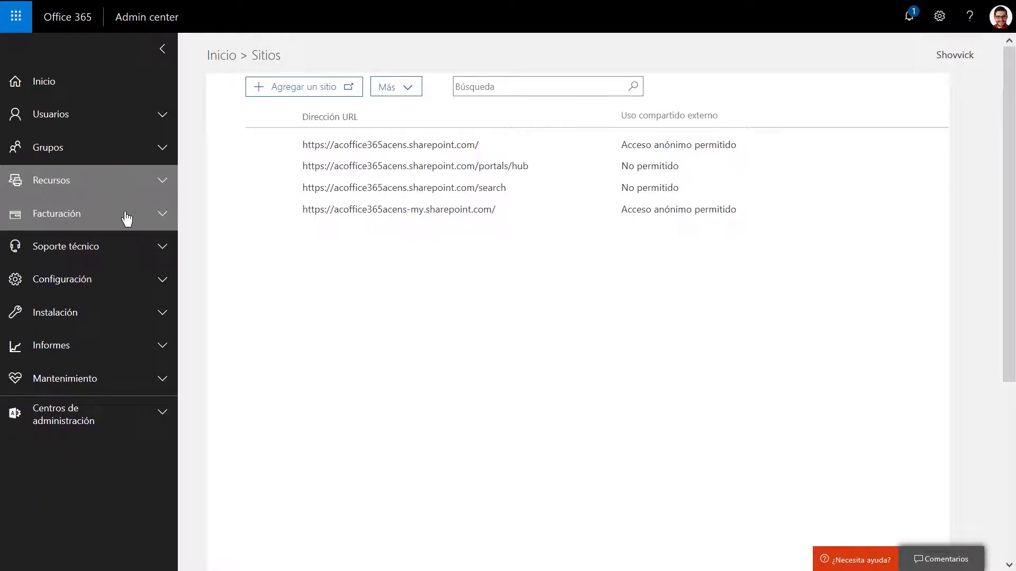
Review licence details for E3, Quiosco, Premium and Essentials, ending on Enterprise E5 (2 purchased, 2 assigned).
click(126, 214)
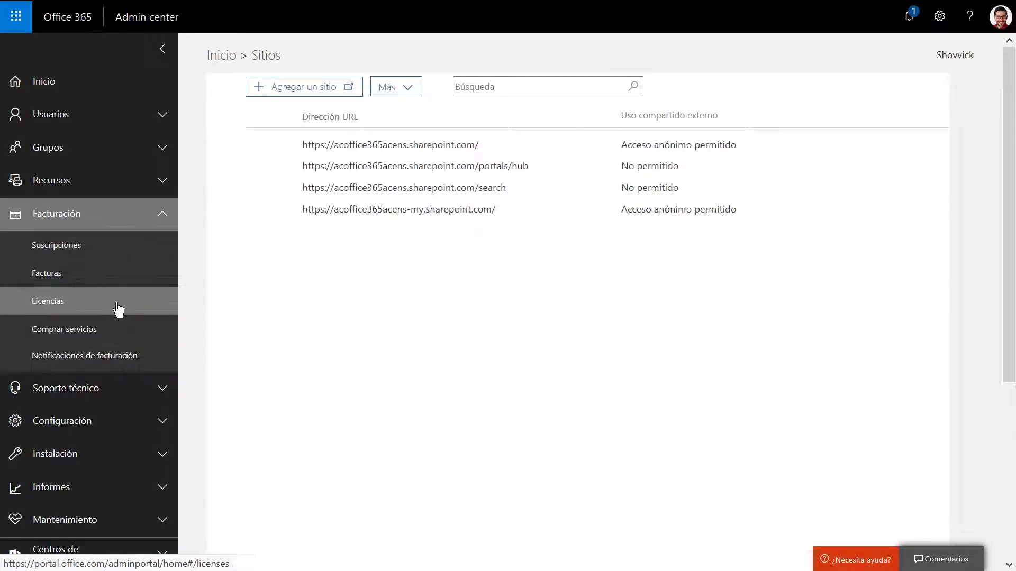
click(113, 245)
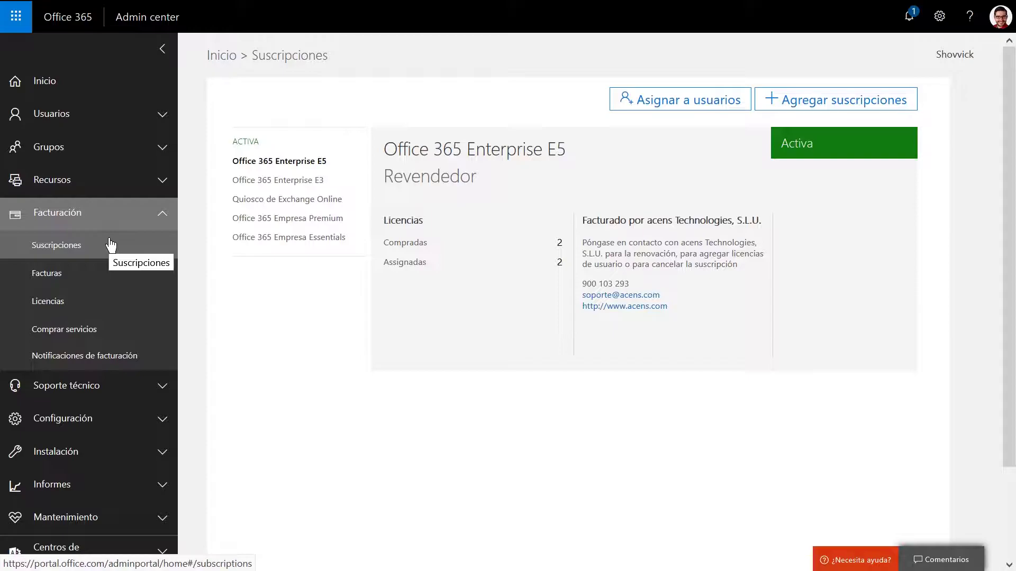
click(295, 181)
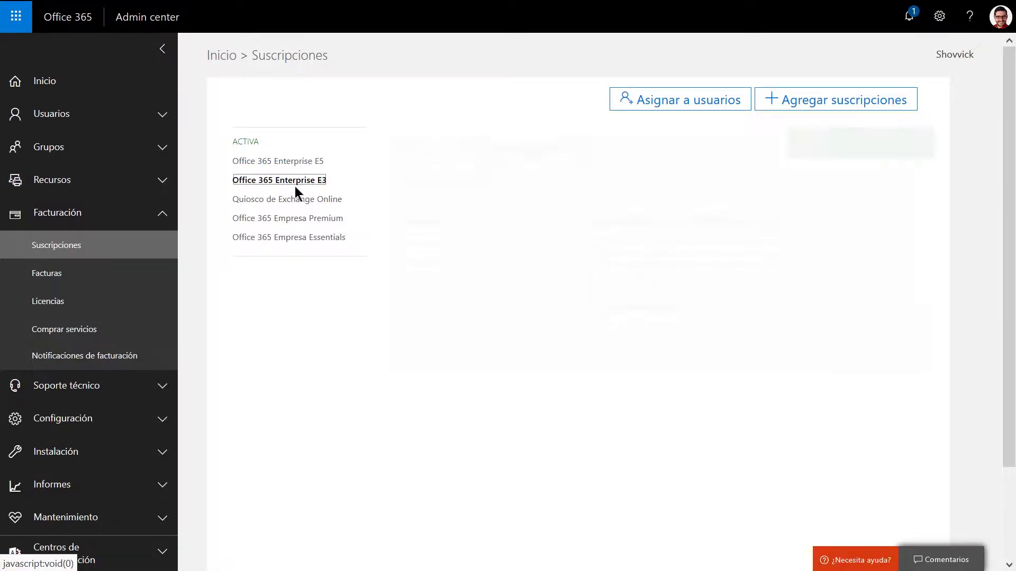
click(296, 200)
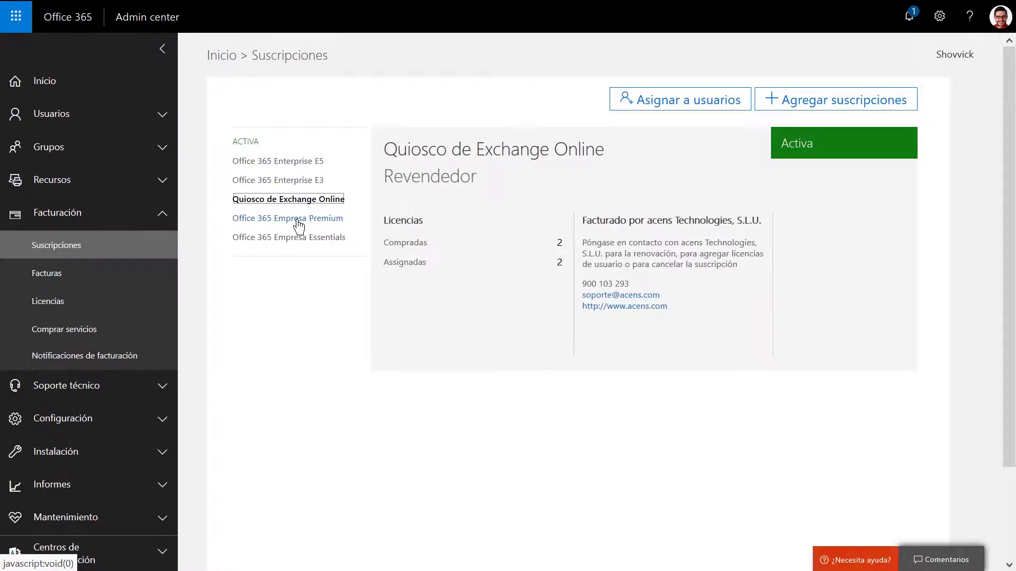
click(298, 221)
click(298, 240)
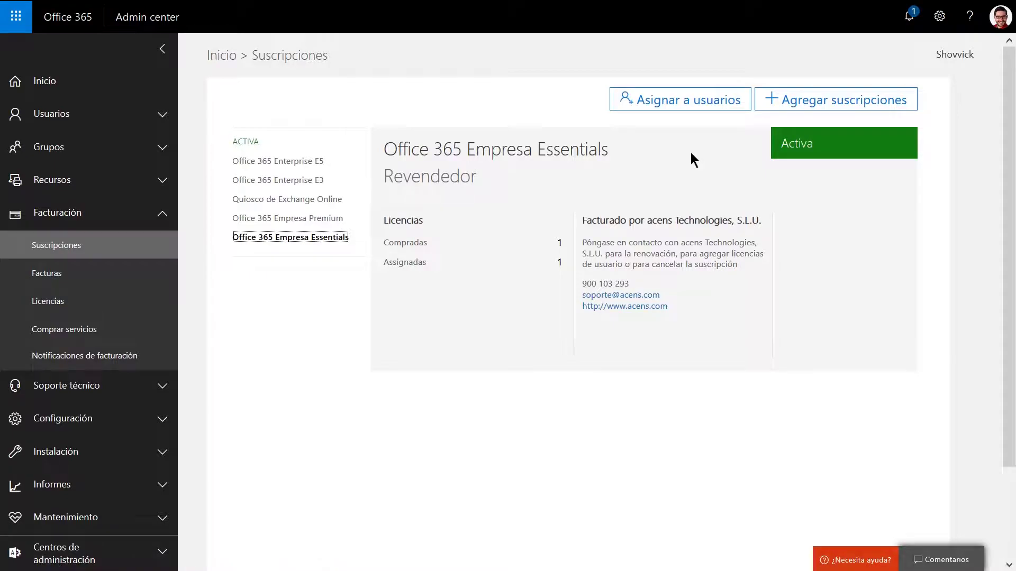
click(304, 161)
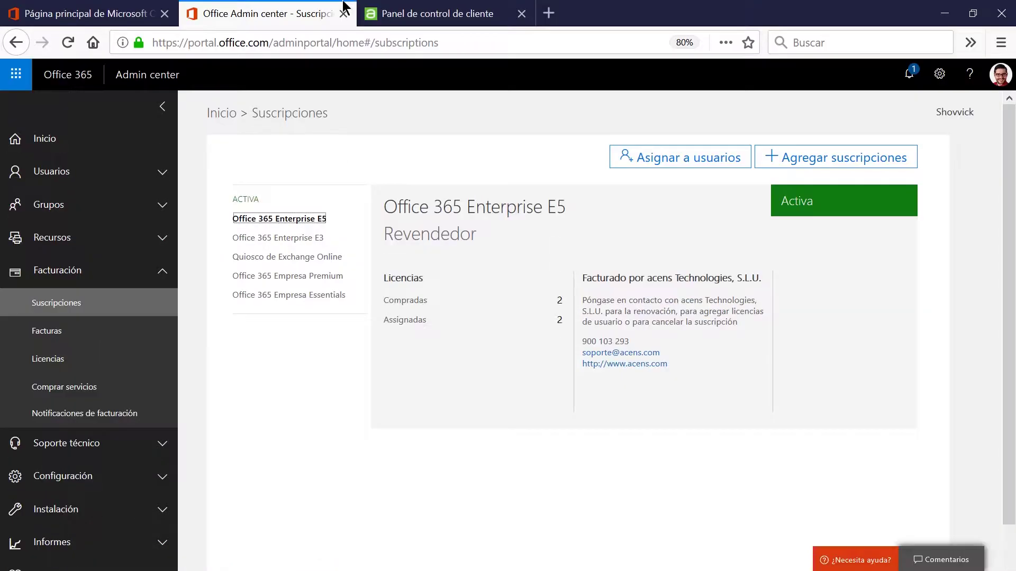
click(390, 16)
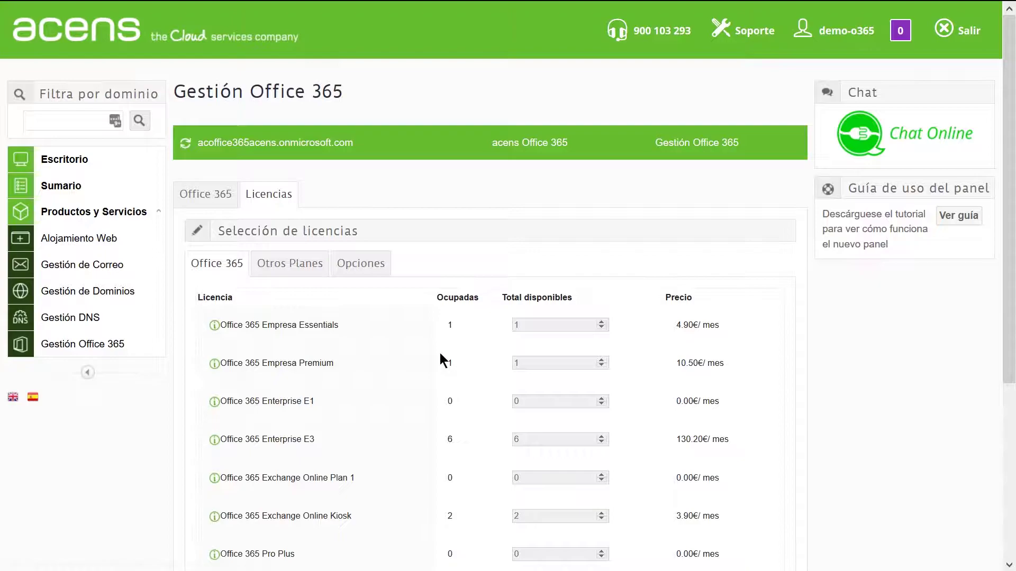
scroll(440, 353, down, 4)
scroll(440, 354, up, 2)
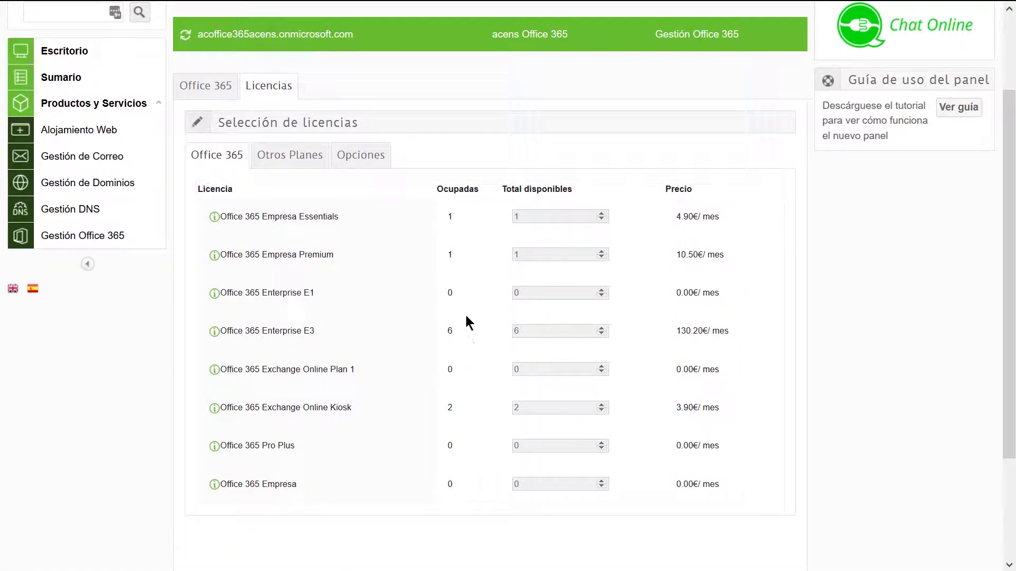
click(300, 155)
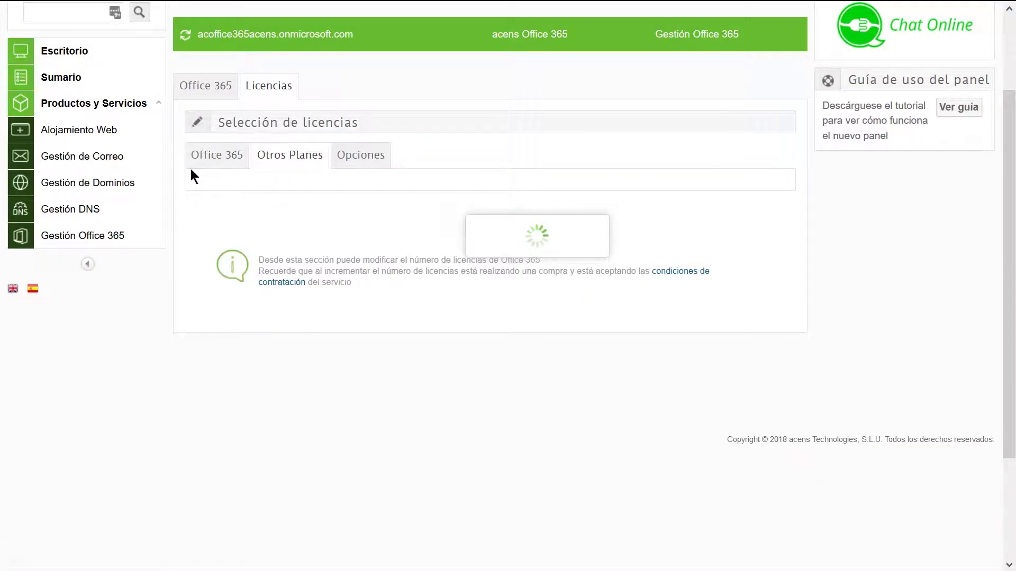
click(363, 154)
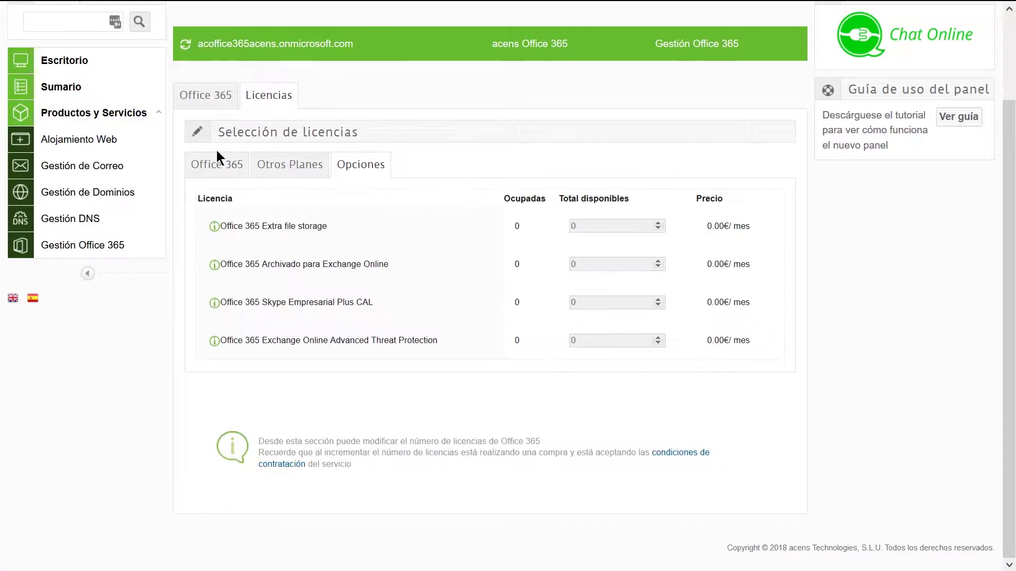
click(219, 168)
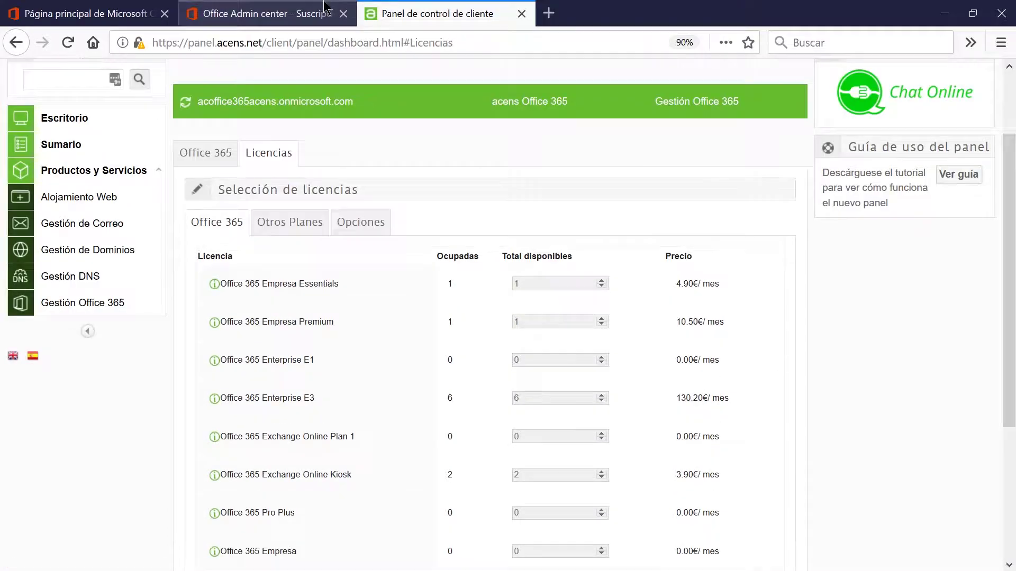
click(279, 9)
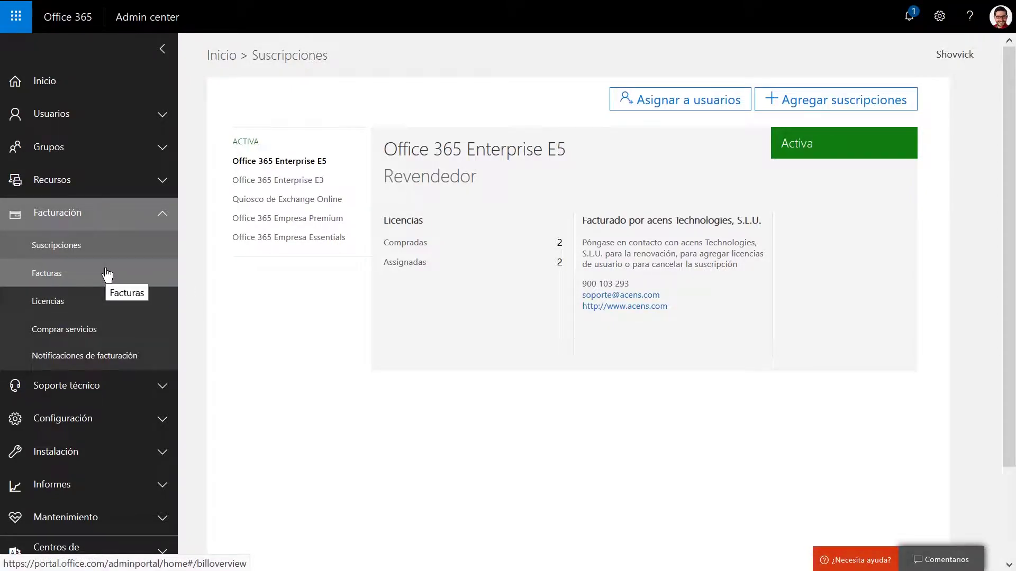
Show the Licencias summary of valid, expired and assigned licences for six plans, then expand Configuración.
click(122, 300)
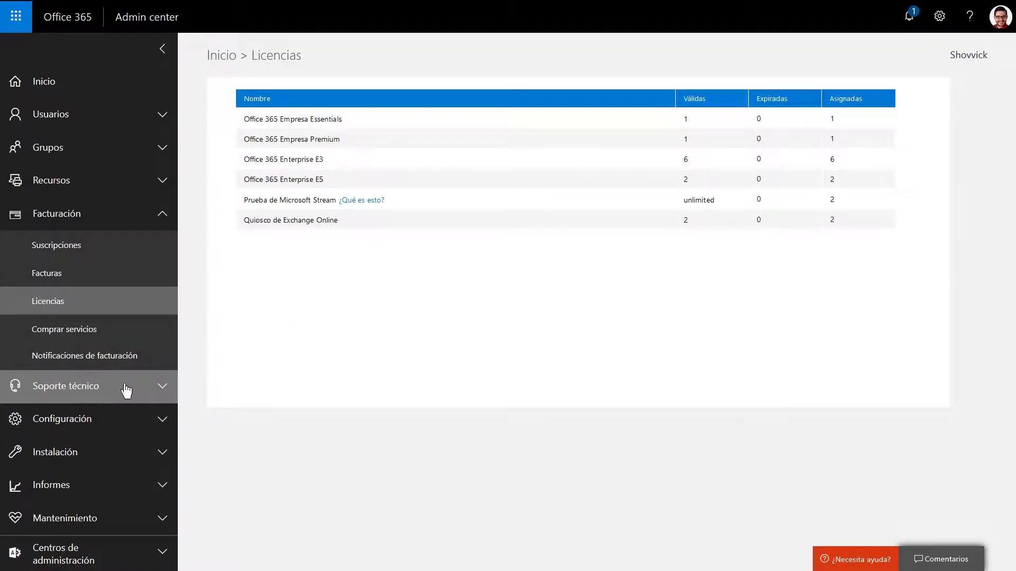
click(147, 217)
click(131, 281)
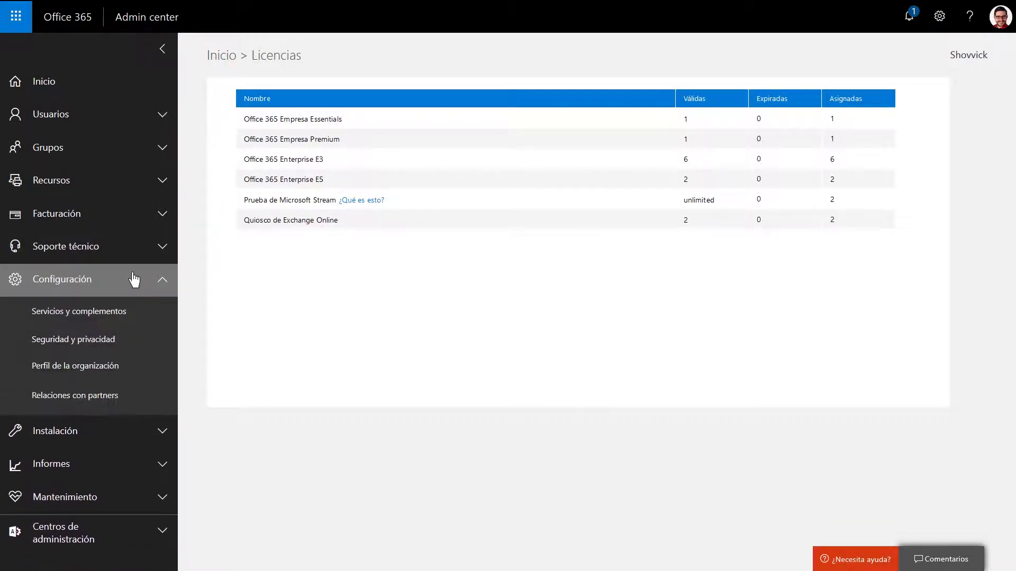
Scroll through Servicios y complementos, then open Seguridad y privacidad.
click(133, 315)
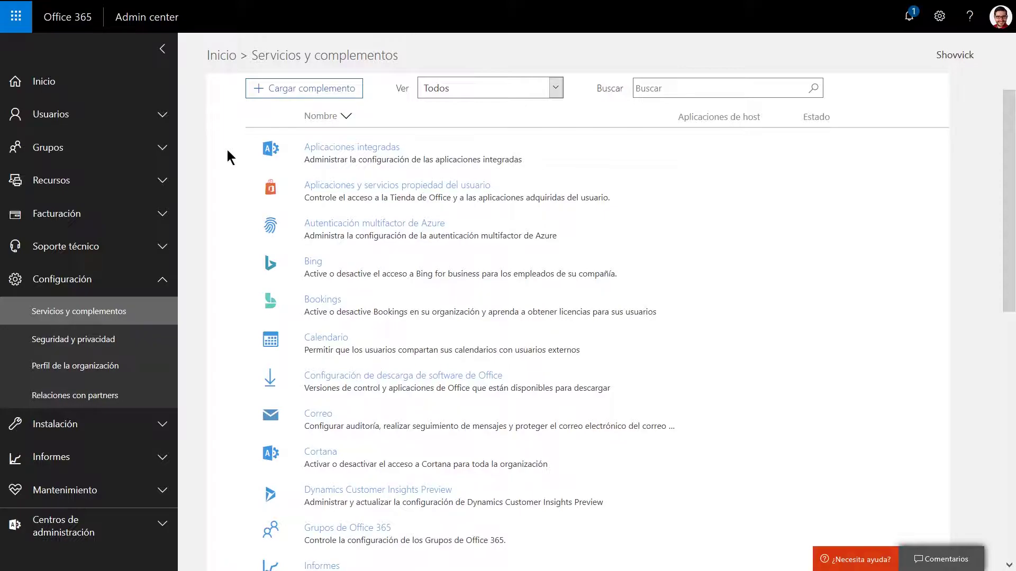
scroll(238, 331, down, 4)
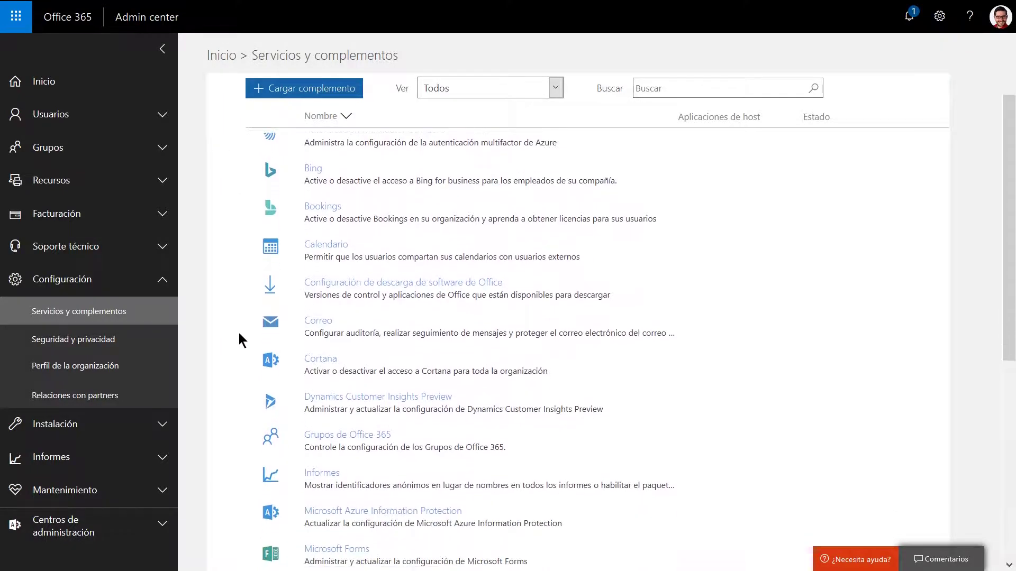
scroll(239, 335, down, 4)
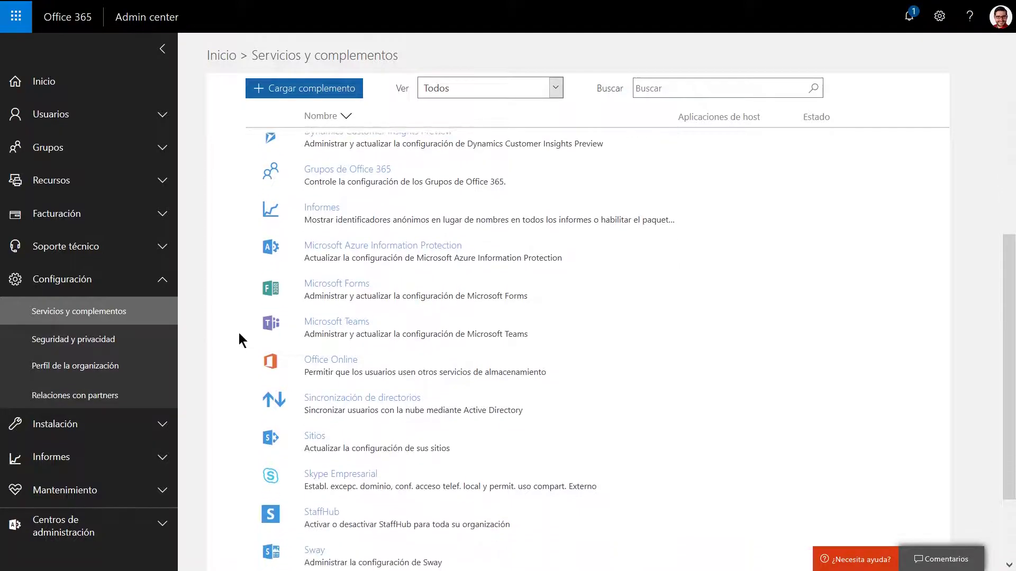
scroll(239, 339, down, 1)
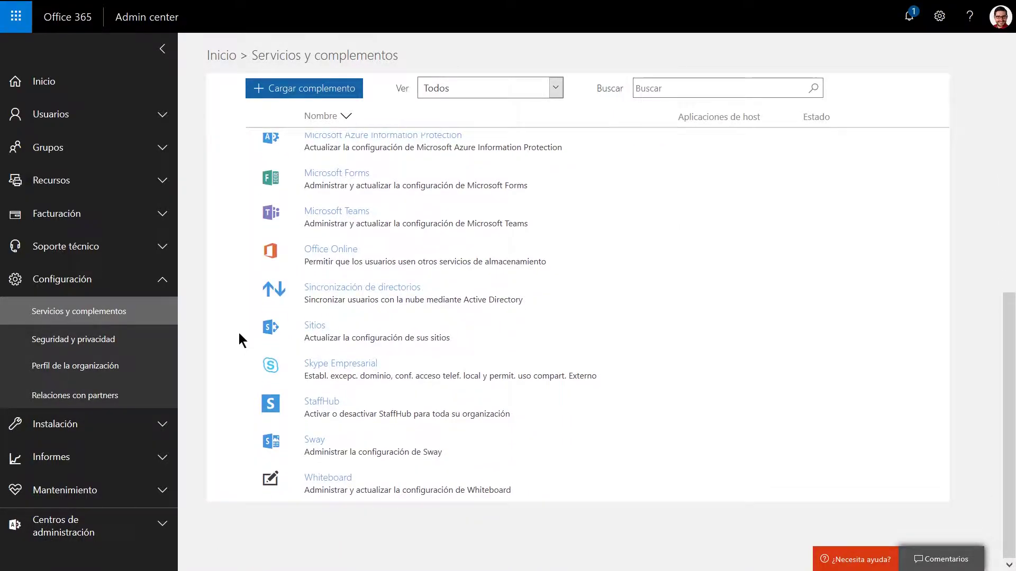
click(130, 348)
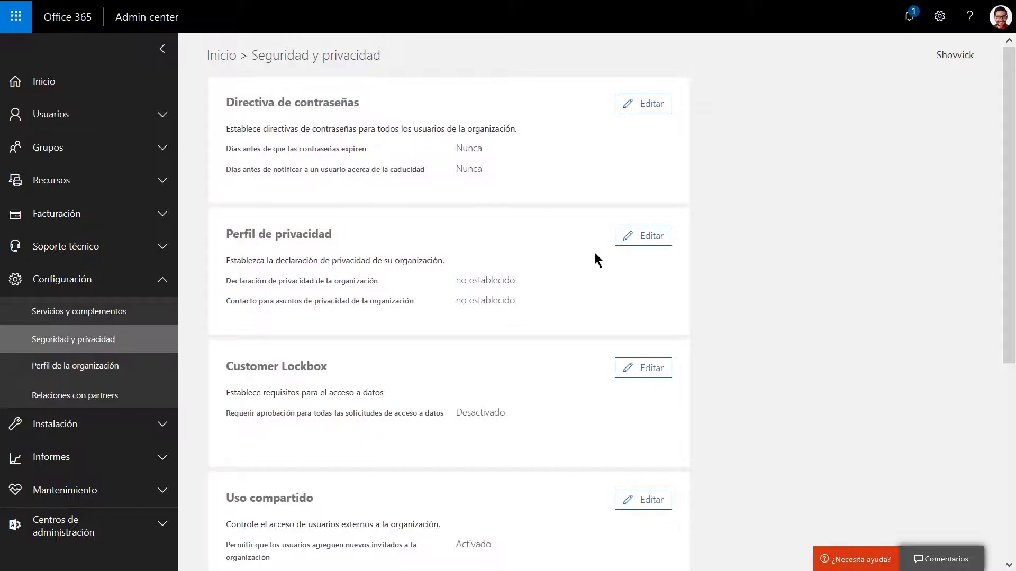
Open the privacy profile editor and close it without saving.
click(638, 238)
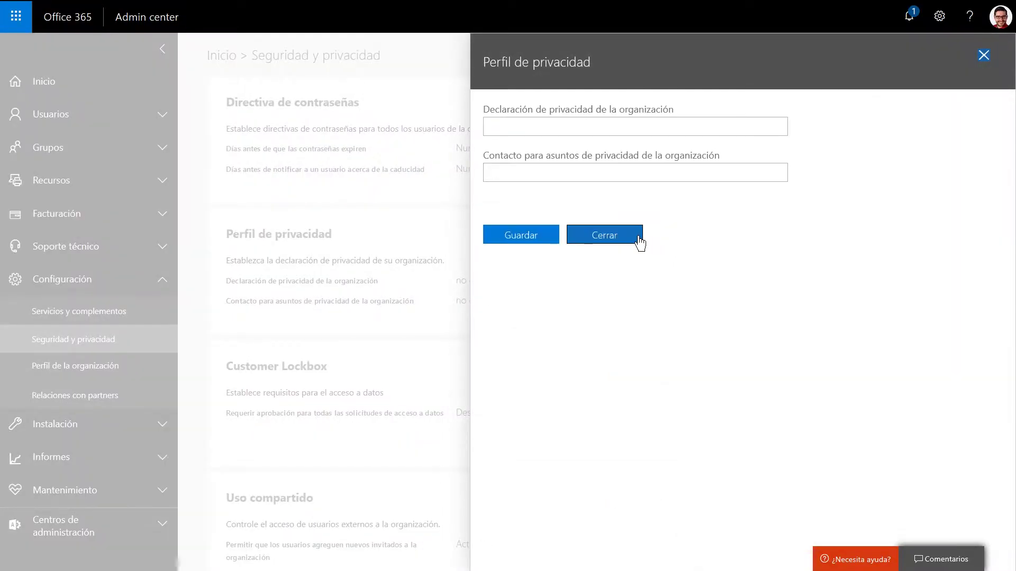
click(575, 127)
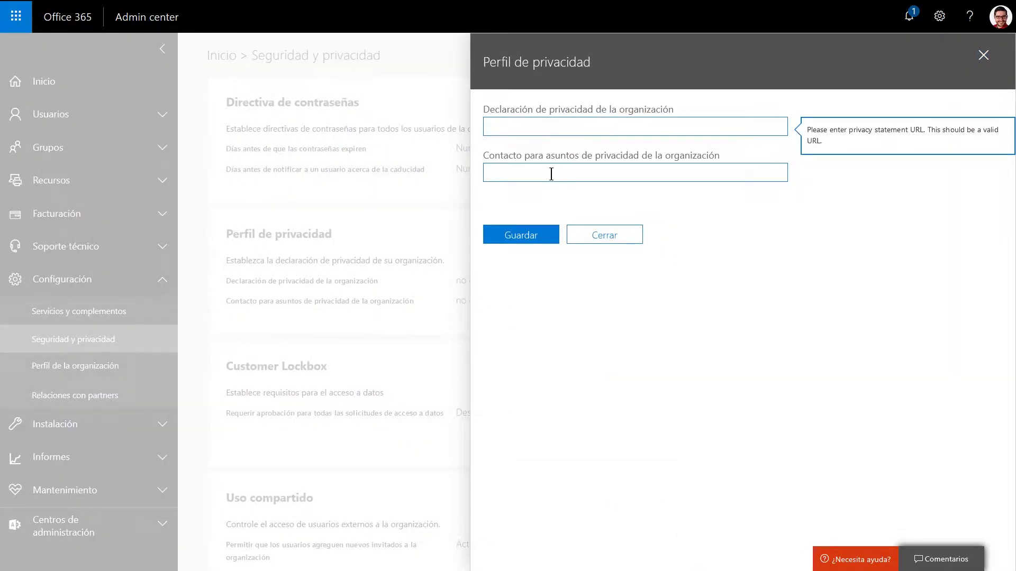
click(980, 59)
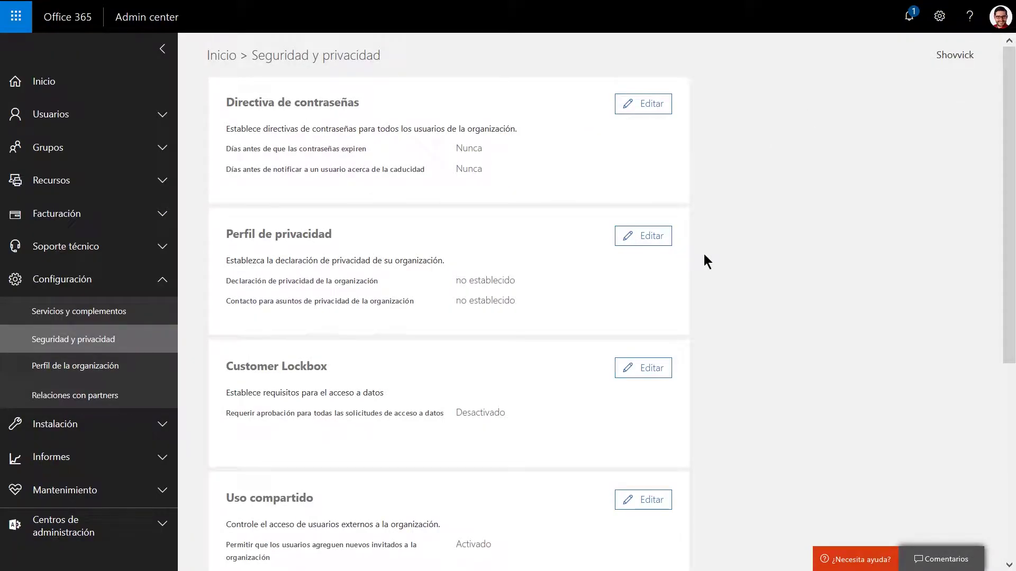
Inspect the Customer Lockbox settings and close them.
scroll(704, 255, down, 3)
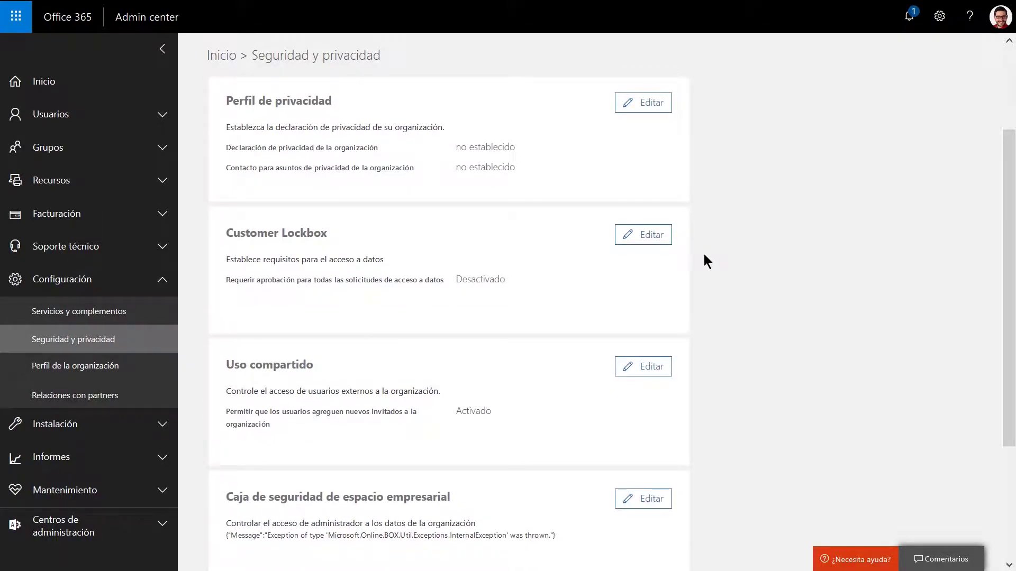
scroll(704, 258, down, 2)
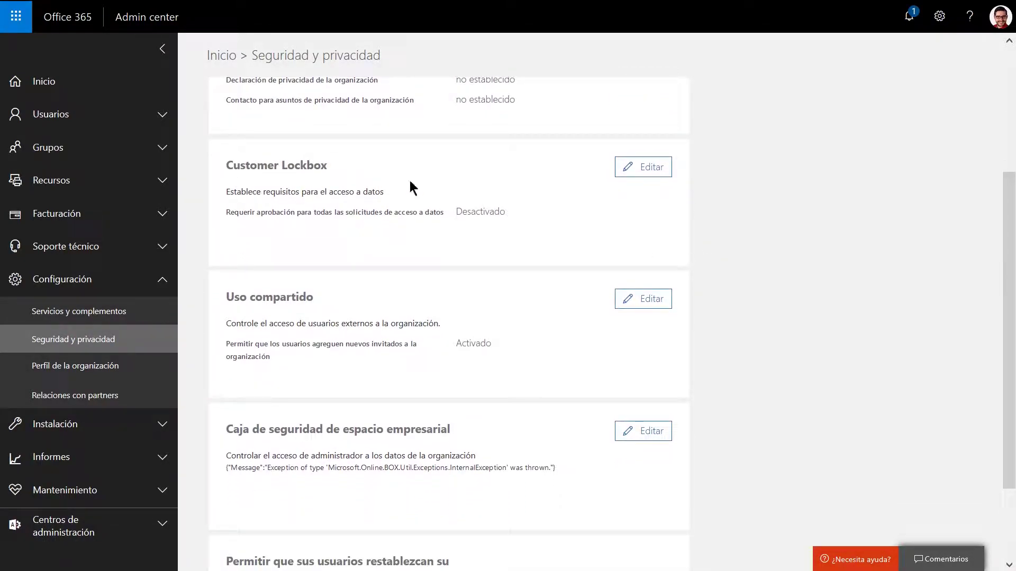
click(645, 173)
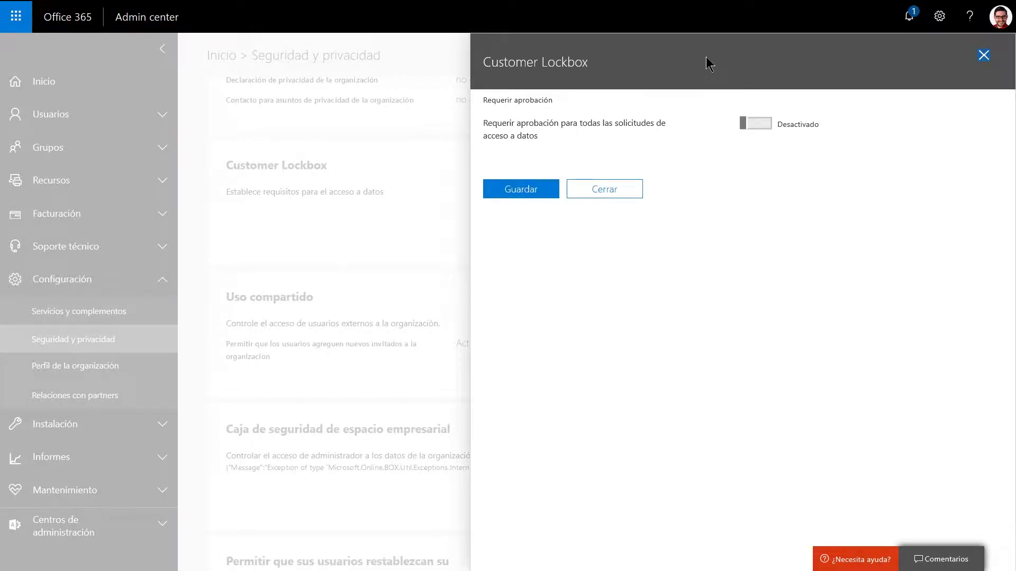
click(985, 58)
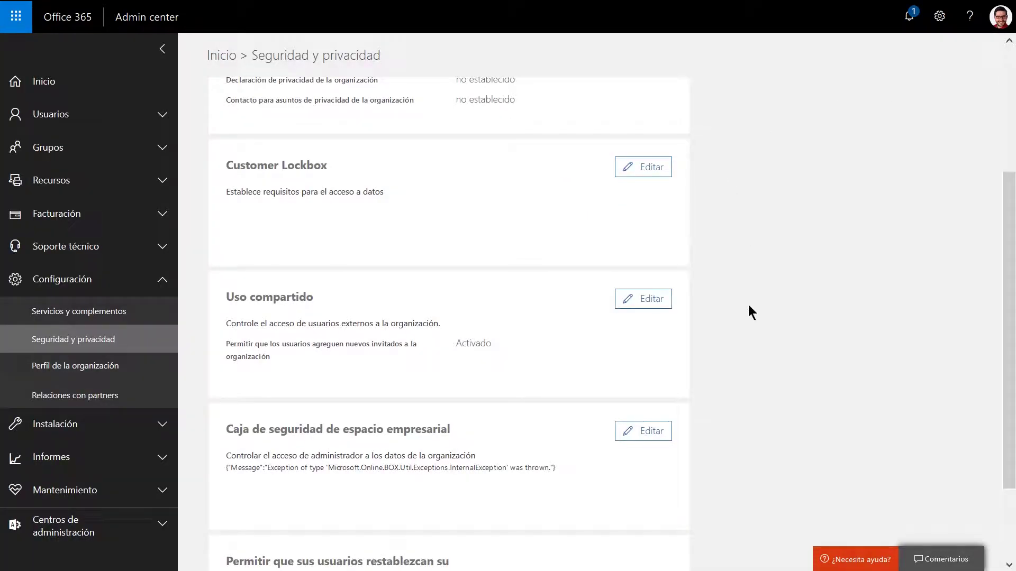
Inspect the external sharing settings without changes, then scroll back to the top.
scroll(748, 305, down, 2)
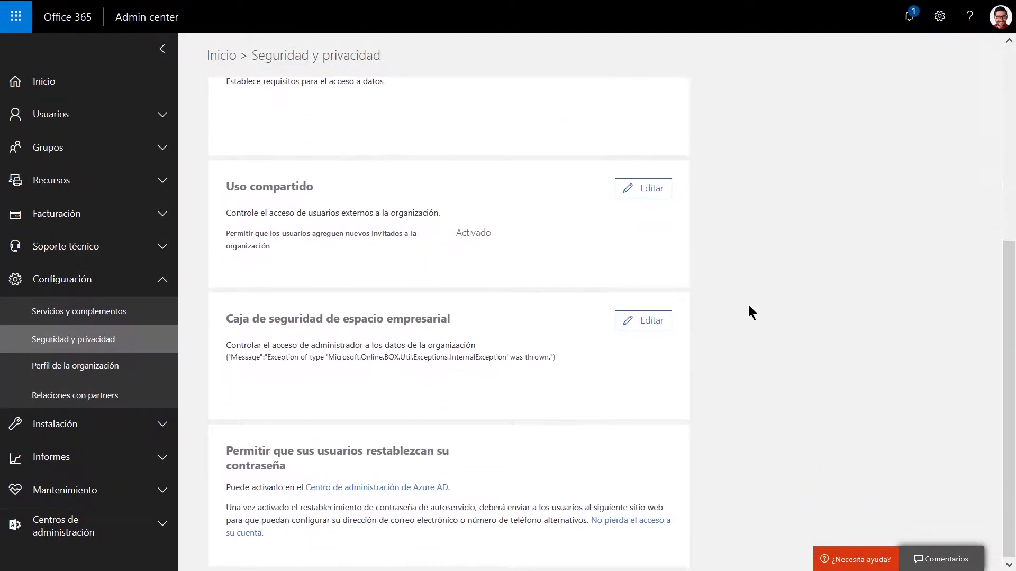
click(648, 194)
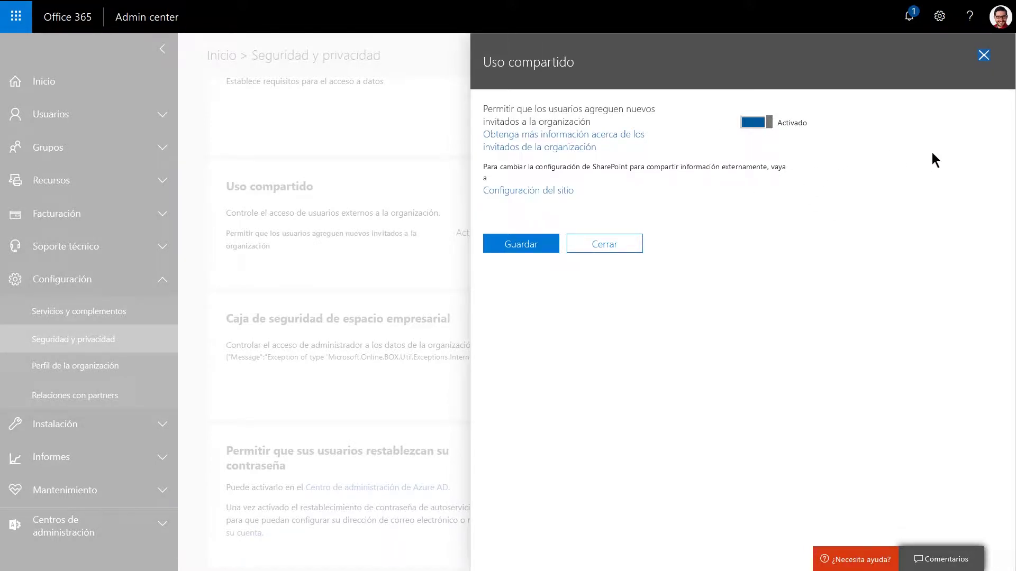
click(983, 57)
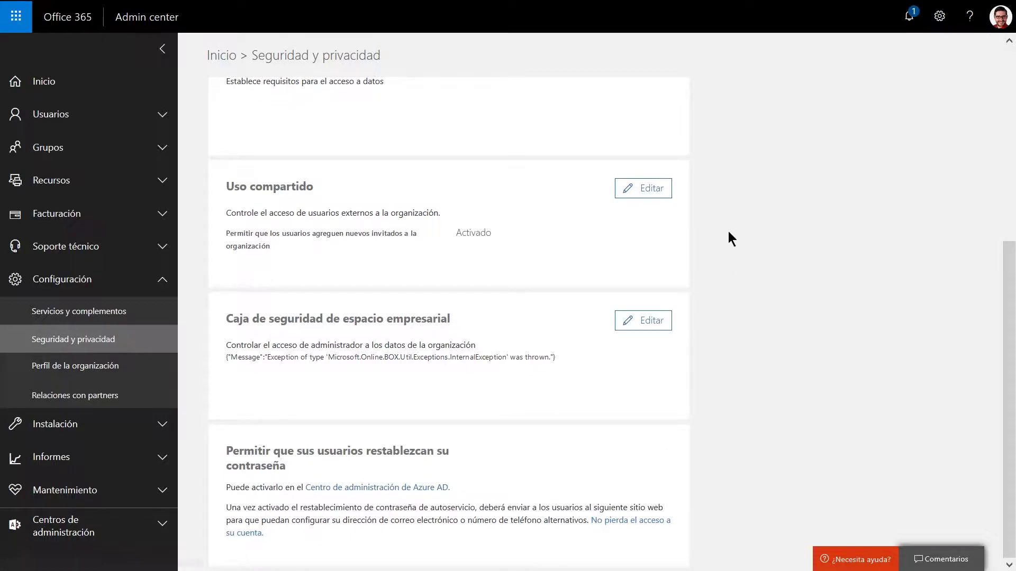
scroll(729, 232, up, 5)
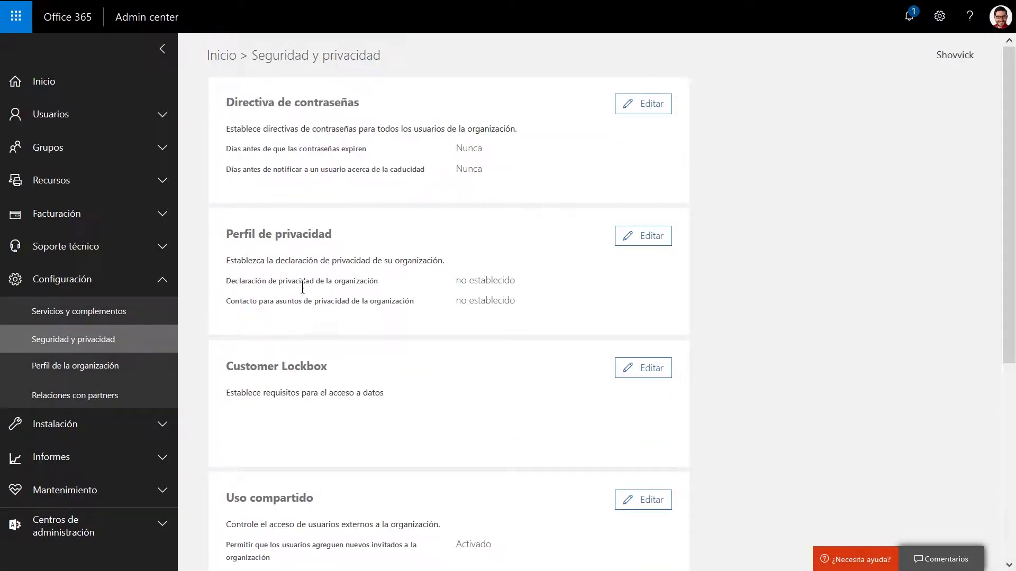
Review the organization information, keeping español as preferred language, then view the release preferences.
click(80, 372)
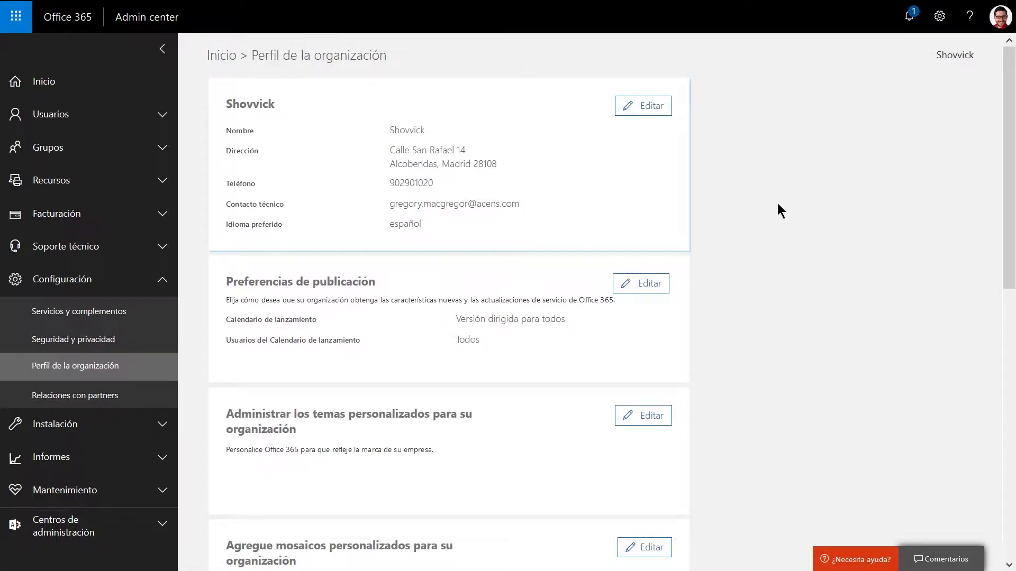
click(648, 106)
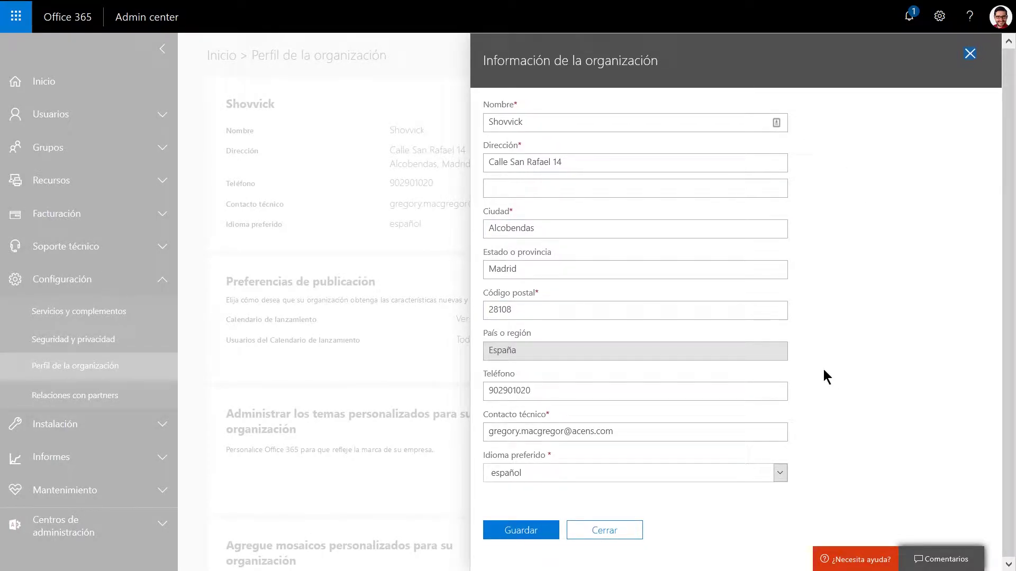
click(780, 475)
click(864, 346)
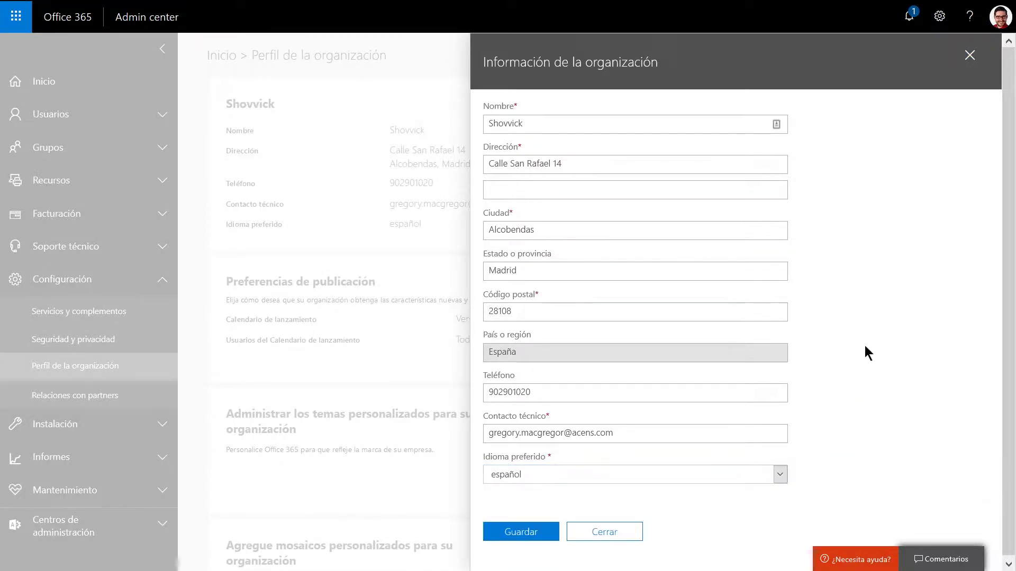
click(968, 57)
scroll(764, 272, down, 3)
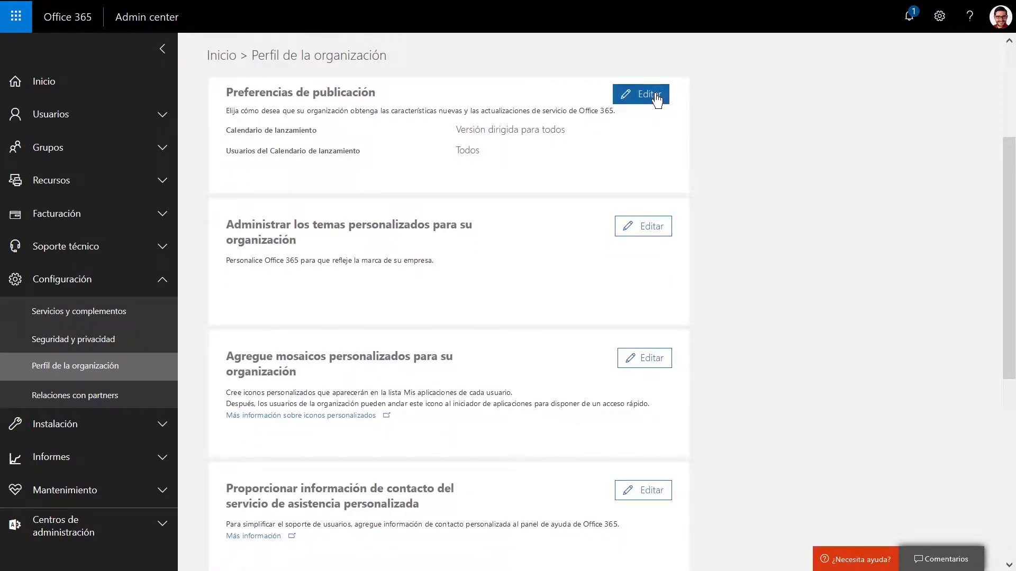
click(654, 93)
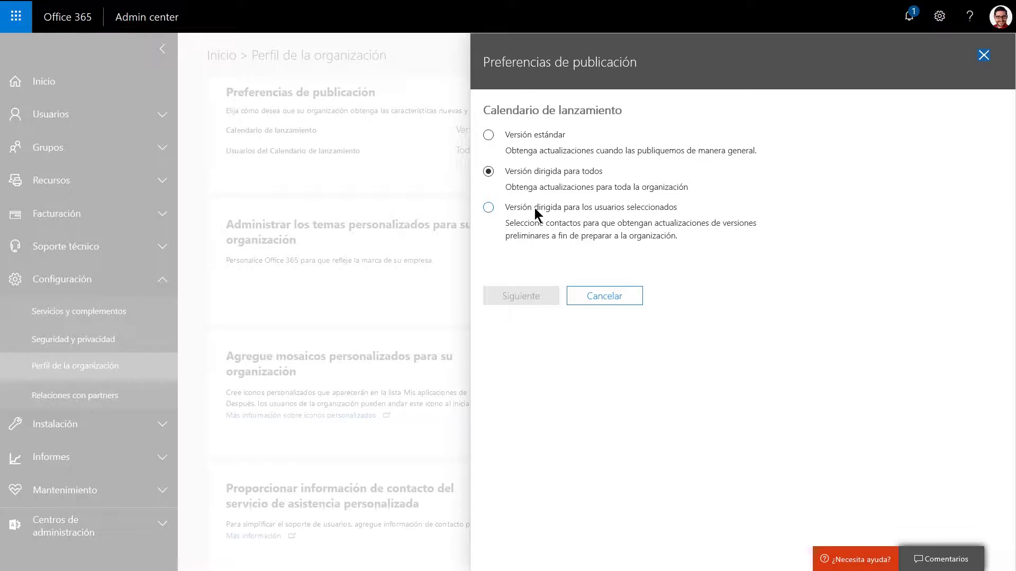
Switch releases to Versión dirigida para los usuarios seleccionados, confirm, and bring up the user picker.
click(489, 209)
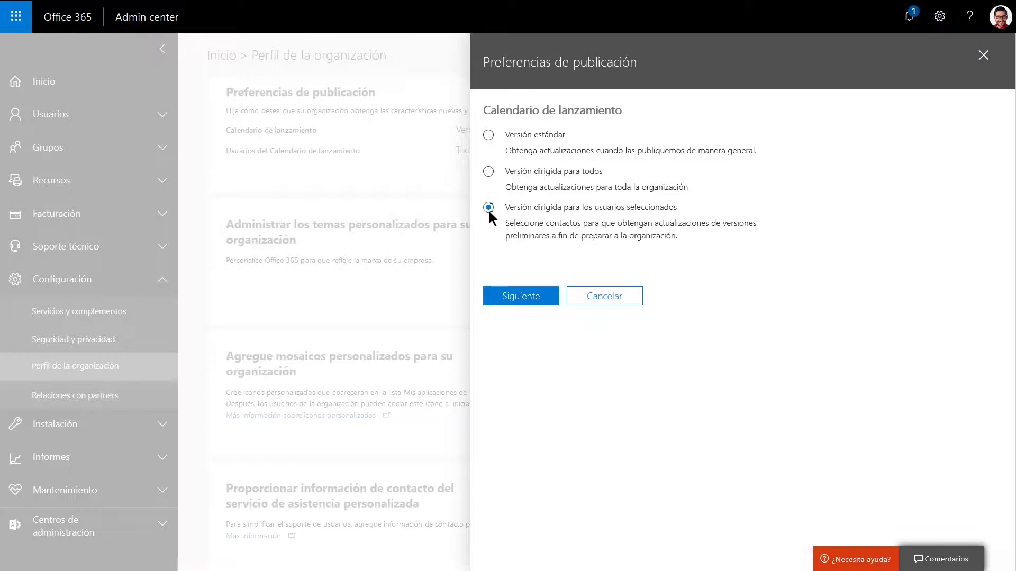
click(521, 296)
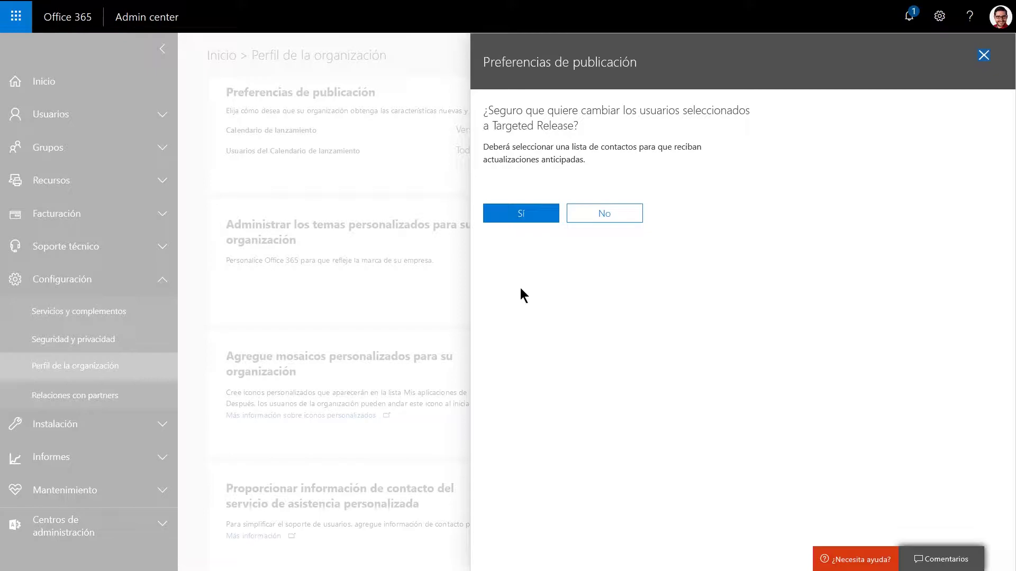
click(513, 216)
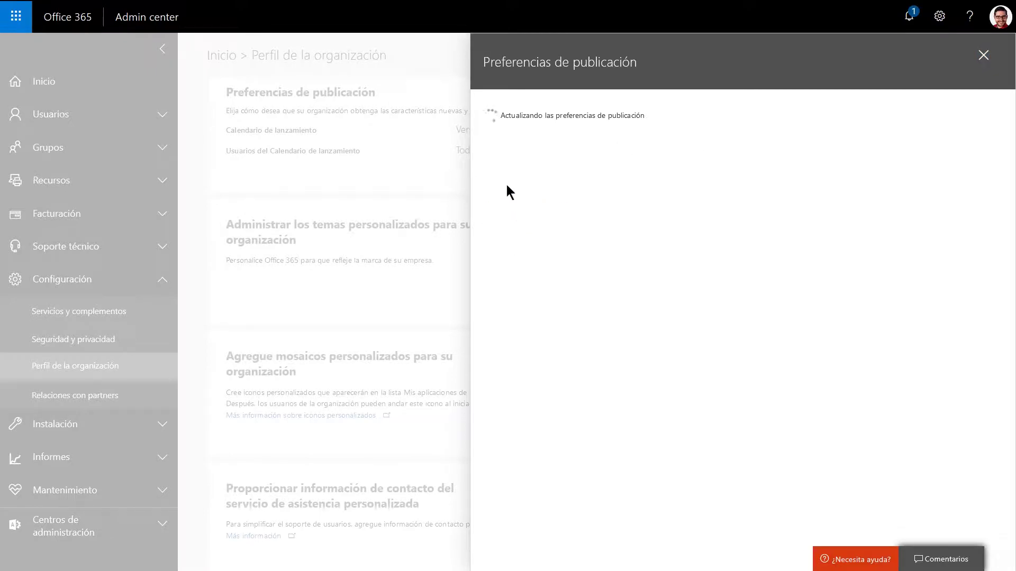
click(550, 149)
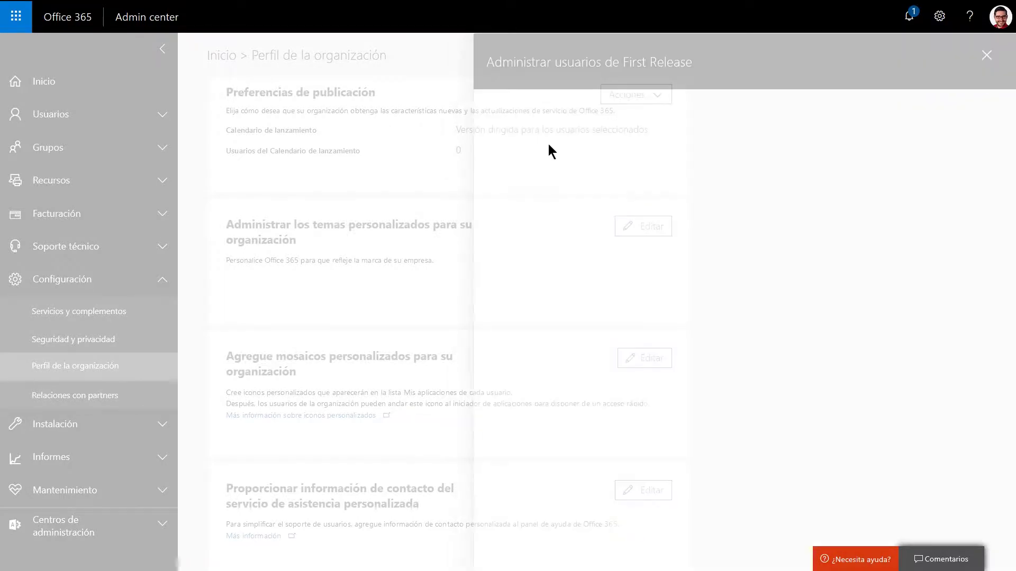
Search for and tick a named user and the admin account for Targeted Release, then save.
click(581, 196)
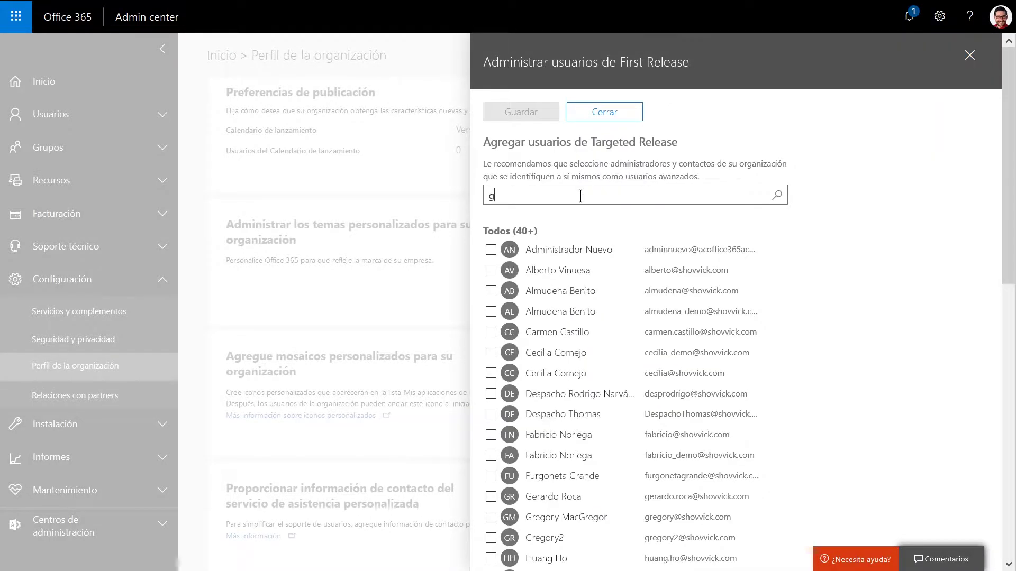
text(gregory)
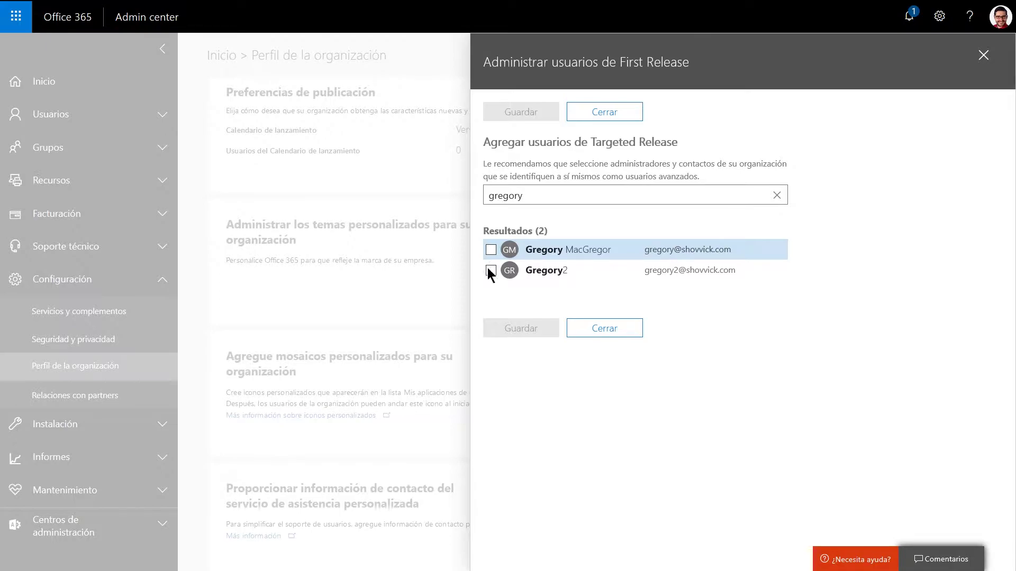
click(490, 250)
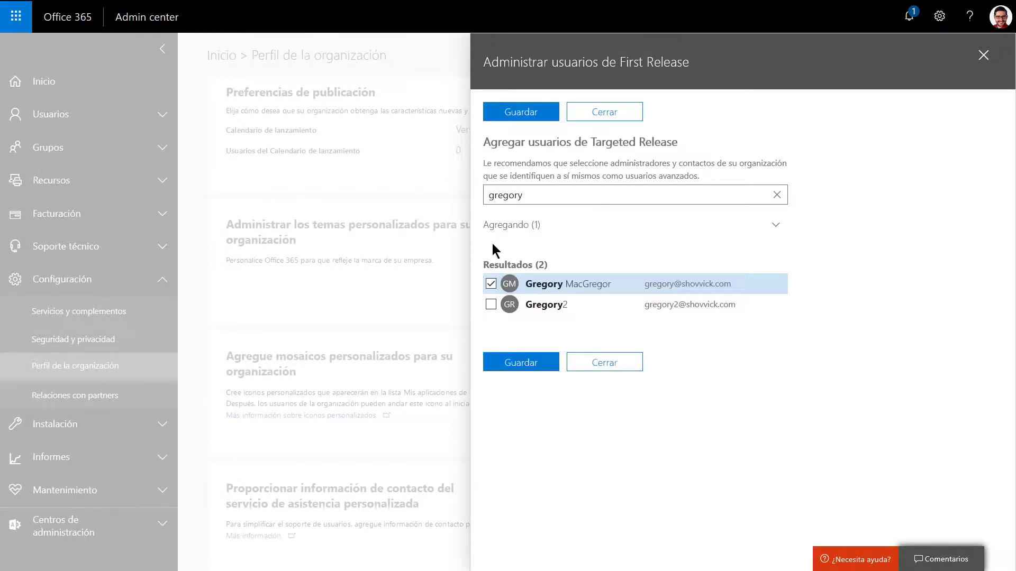
drag(545, 193, 454, 182)
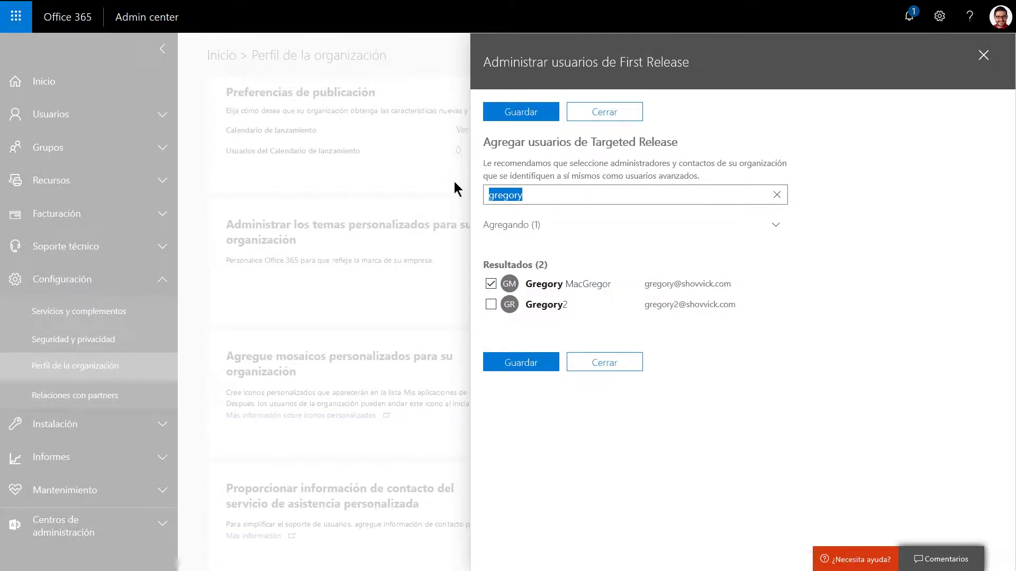
text(admin)
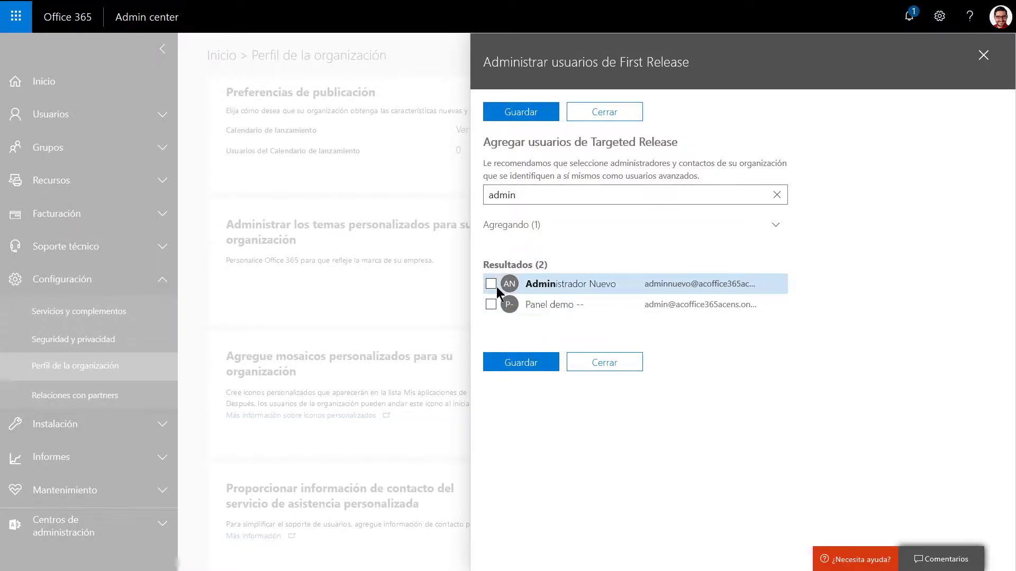
click(489, 284)
click(535, 361)
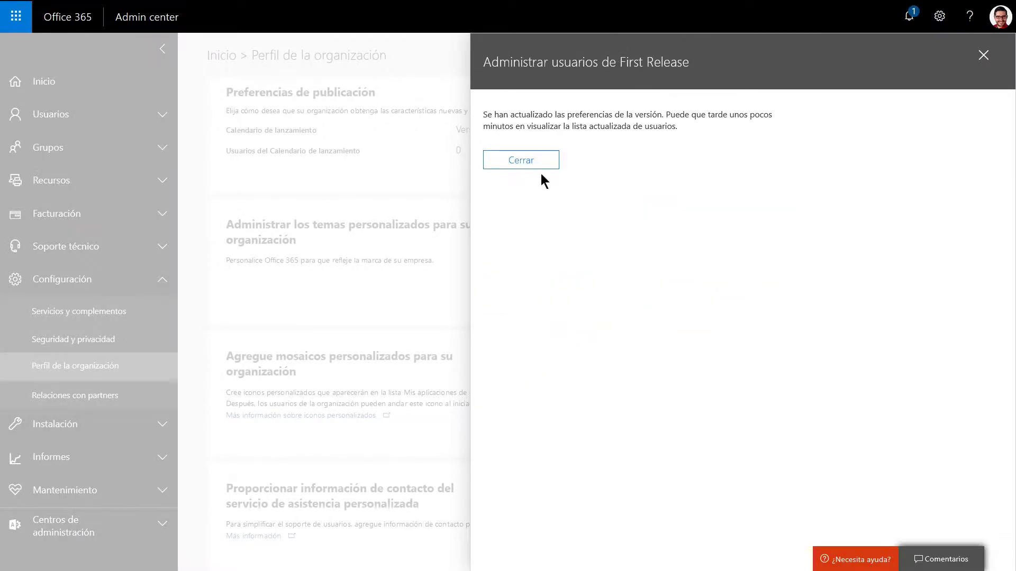
click(531, 166)
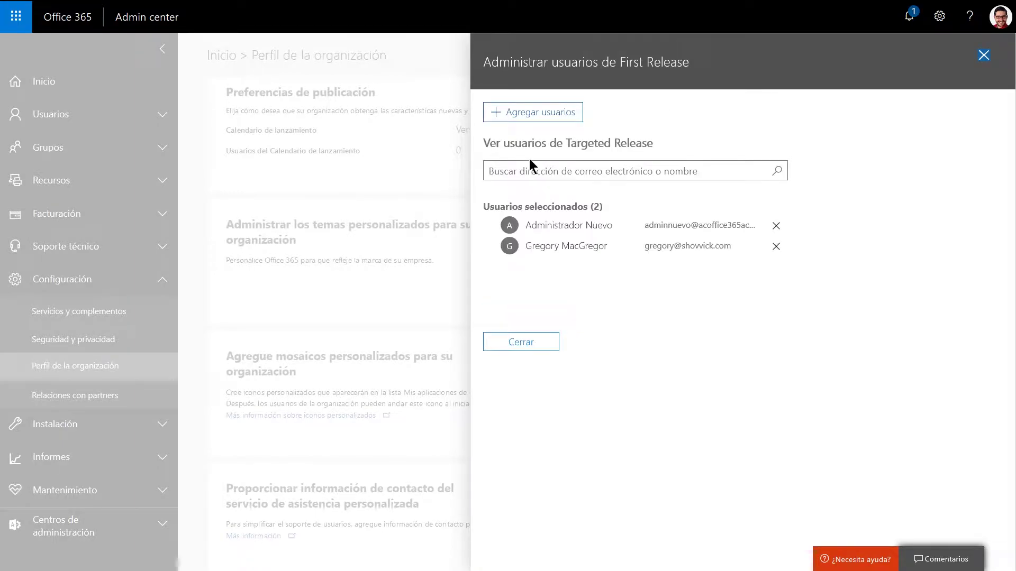
click(528, 343)
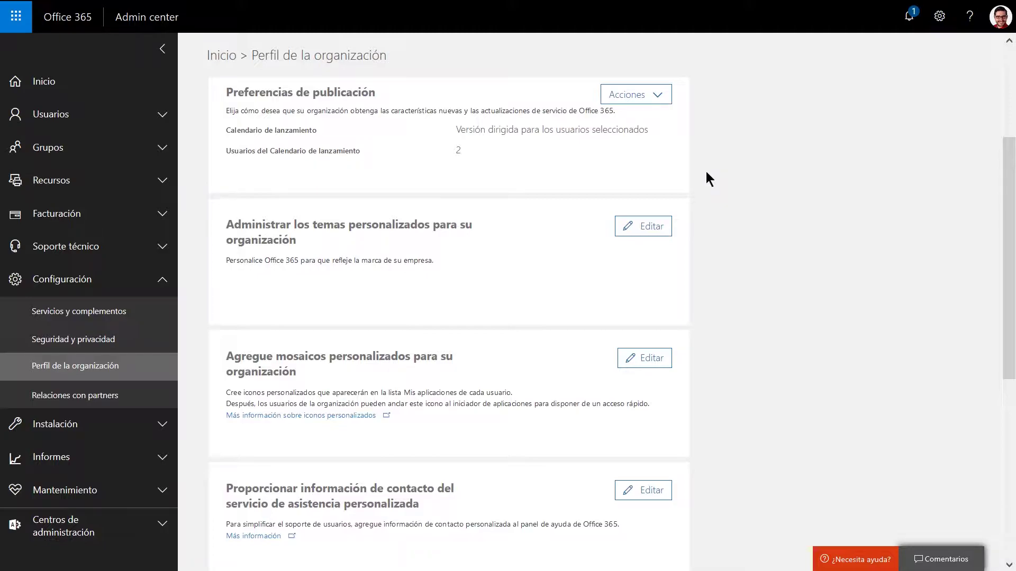
Open the custom theme editor and inspect the interactive logo URL field.
scroll(707, 172, down, 3)
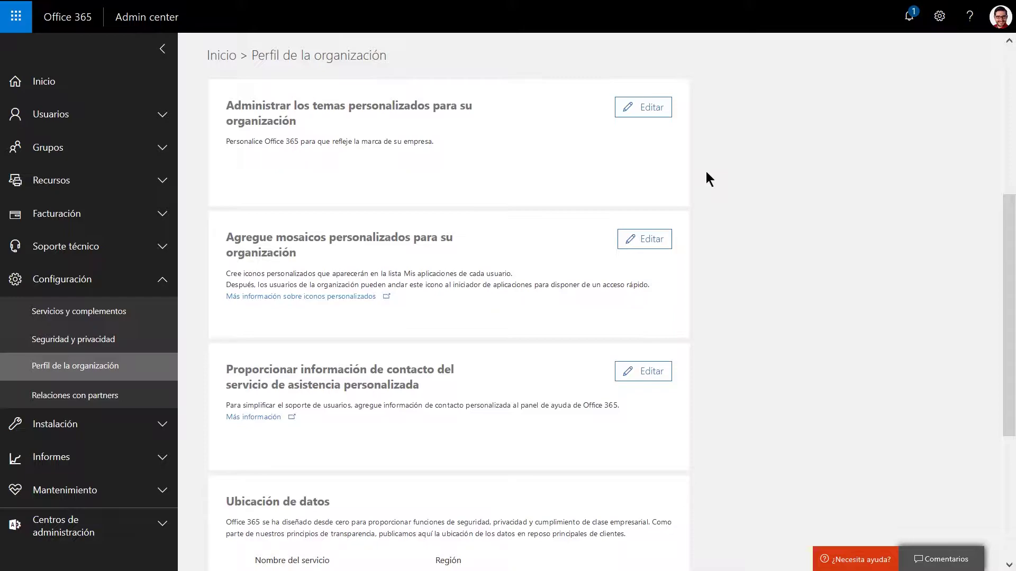
click(638, 106)
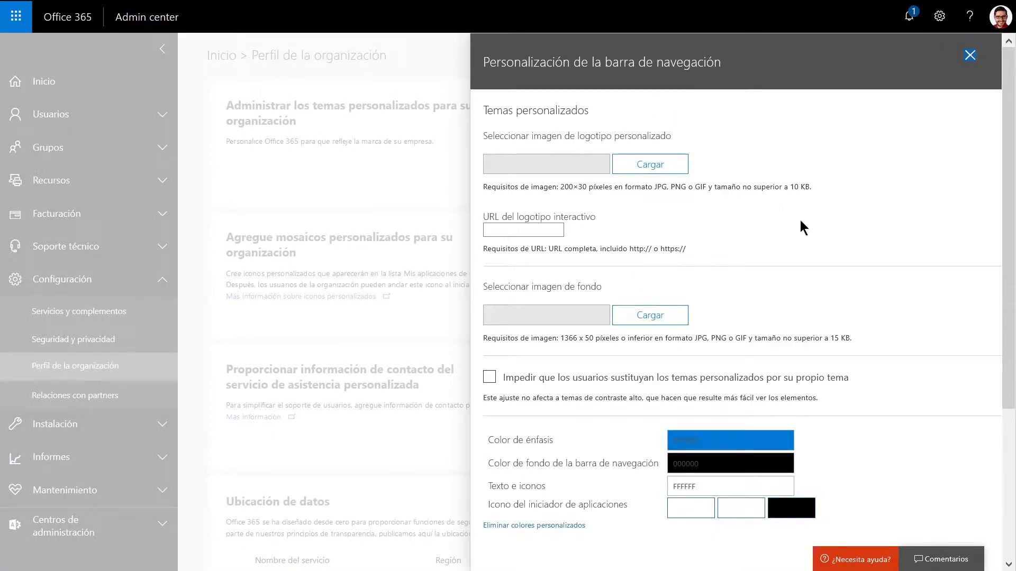
click(521, 229)
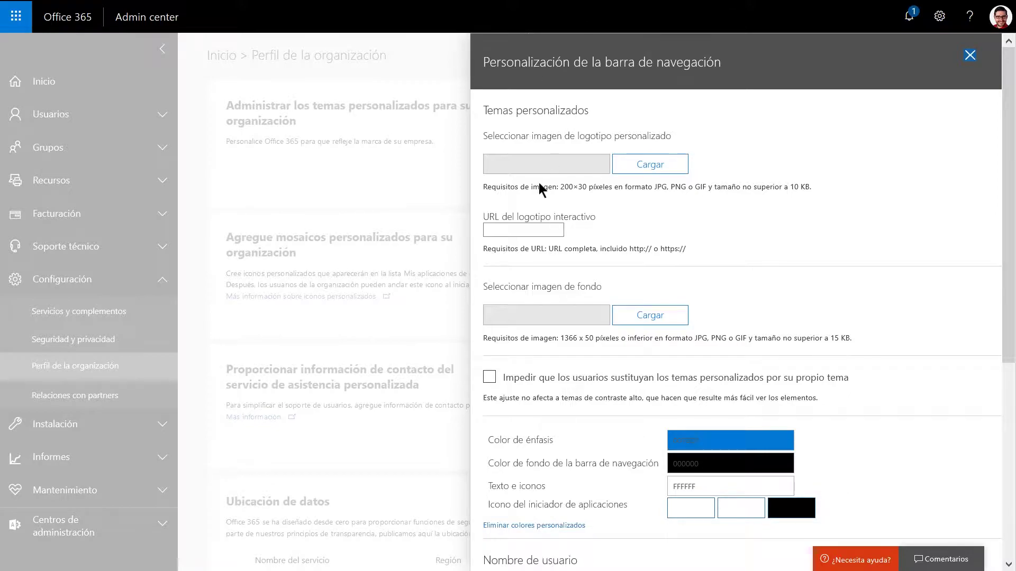
click(535, 229)
Turn Mostrar nombres completos on and back off, leaving the theme colours 000000/FFFFFF unchanged.
scroll(835, 244, down, 2)
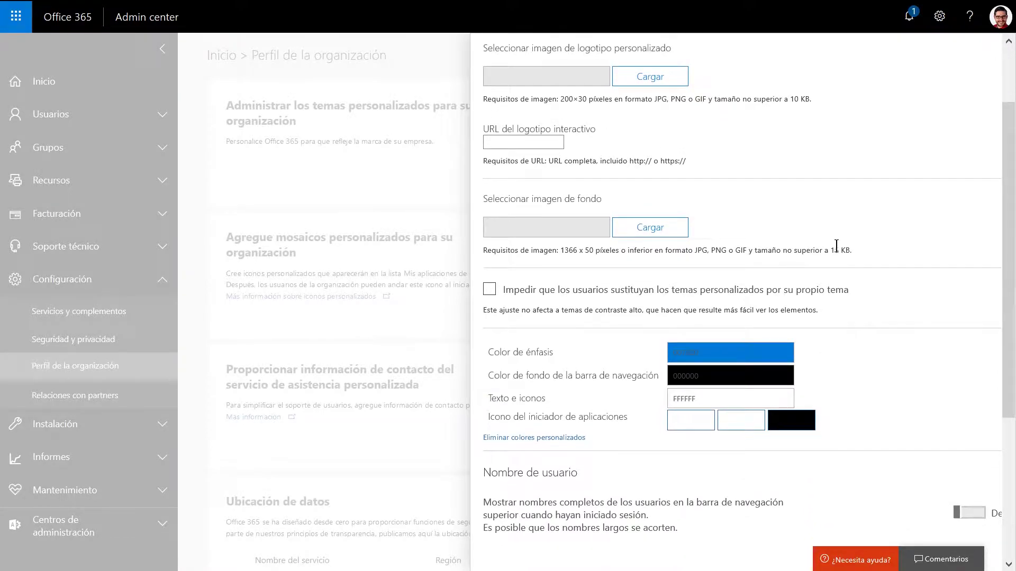
scroll(914, 338, down, 3)
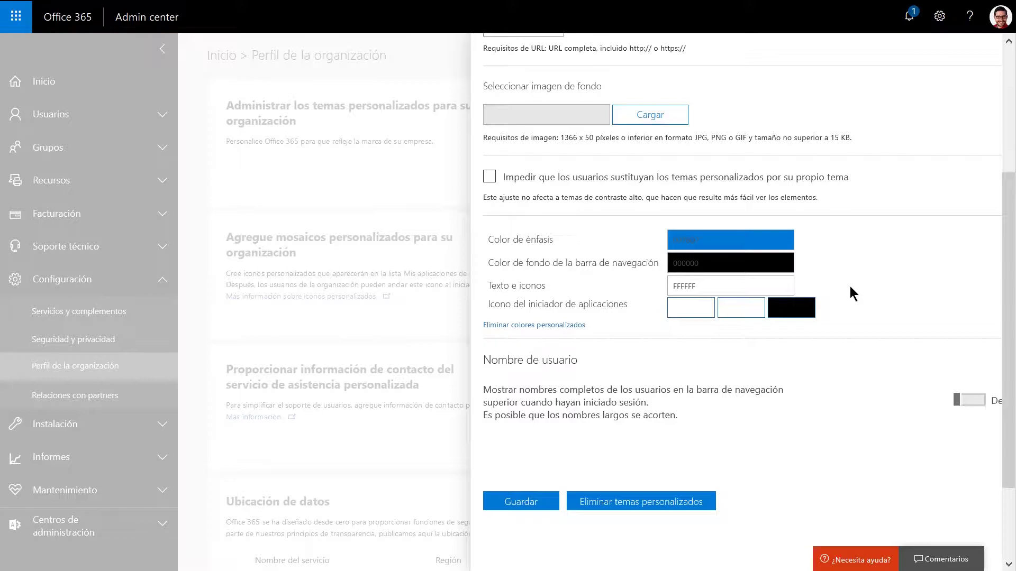
scroll(850, 287, down, 2)
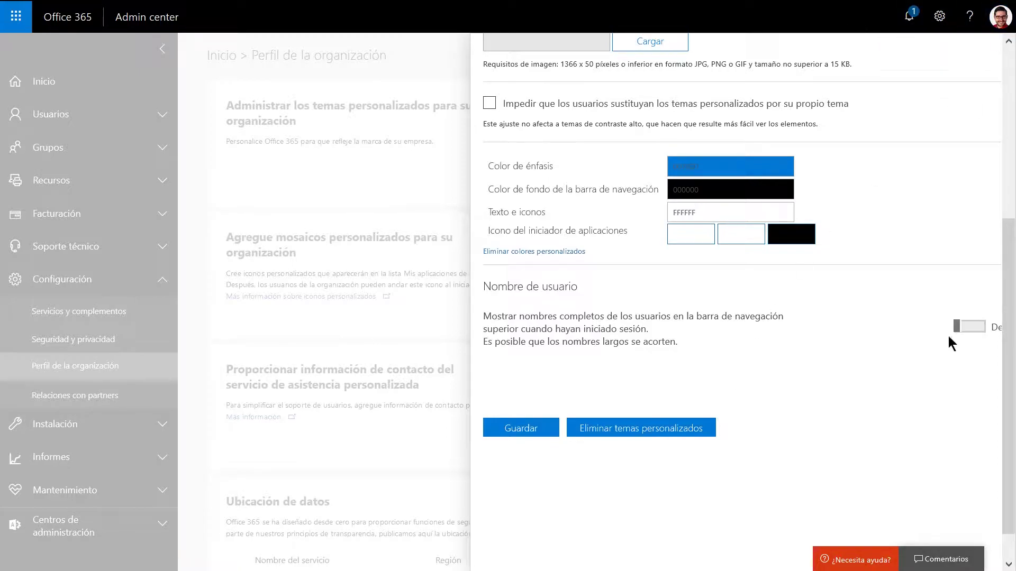
click(971, 328)
click(973, 331)
scroll(733, 380, up, 5)
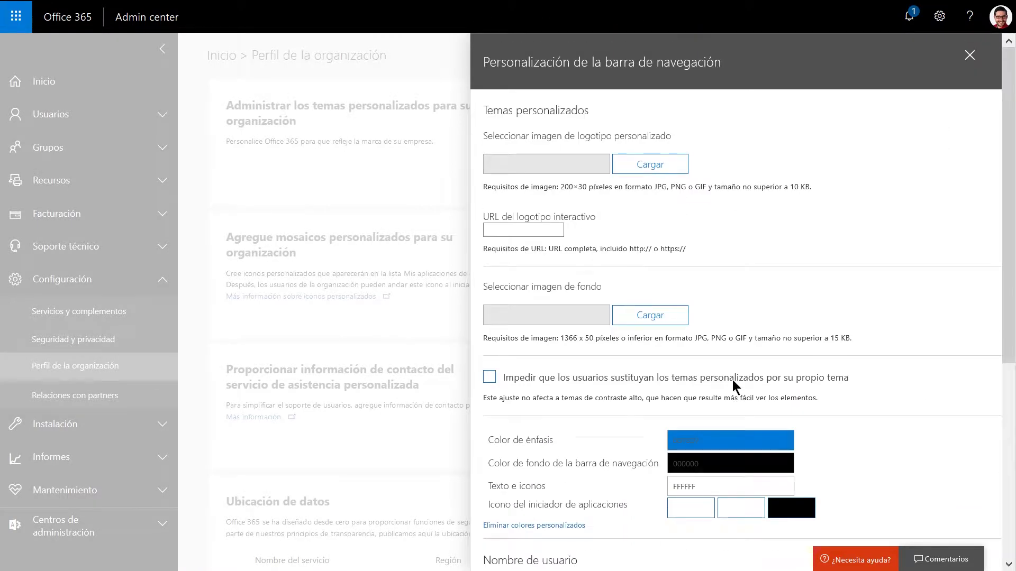
Close the navigation bar customization panel without saving changes.
click(969, 56)
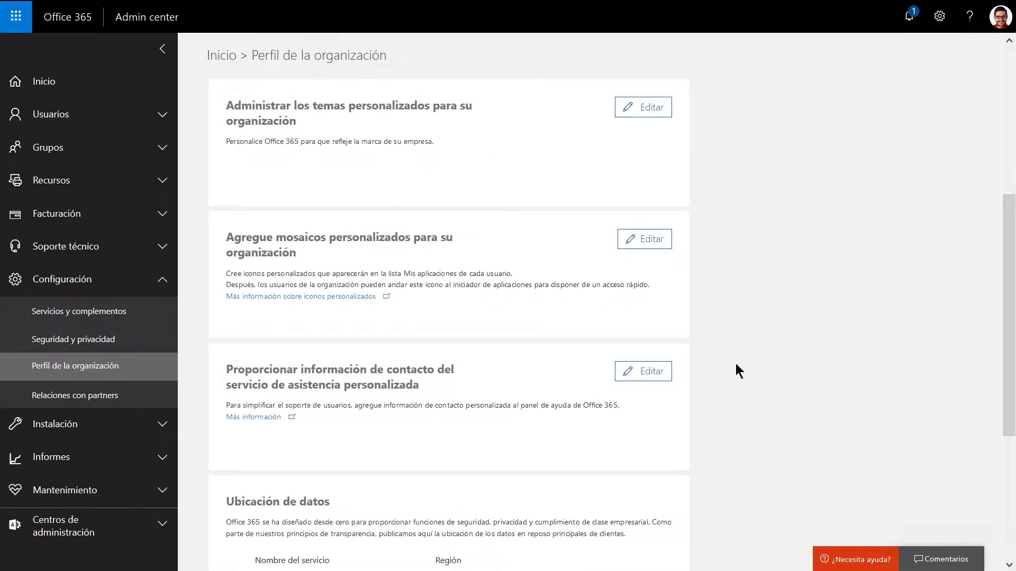
scroll(736, 364, down, 3)
scroll(736, 364, up, 1)
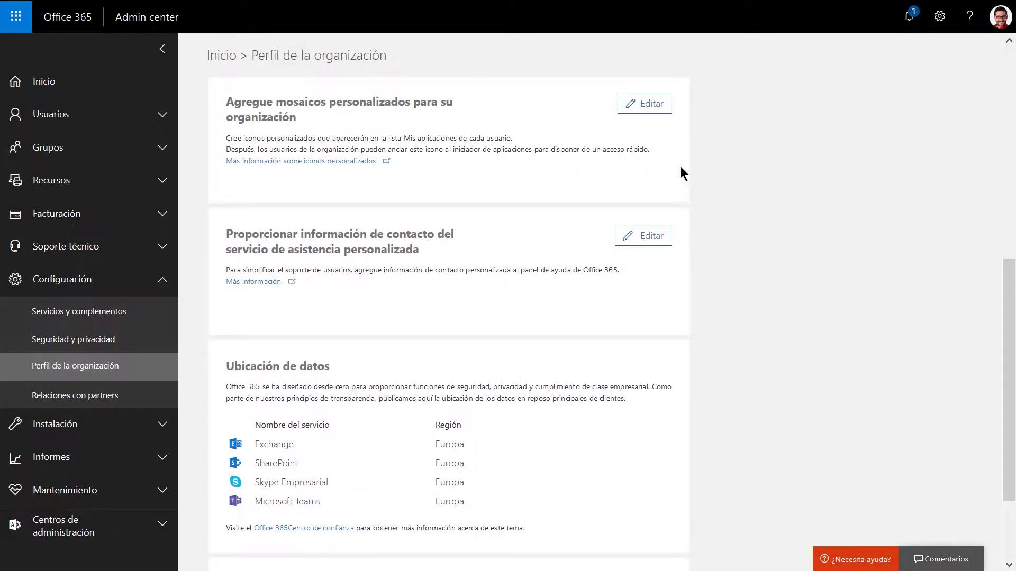
Start a new tile in Mosaicos personalizados, cancel it, and close the panel.
click(647, 104)
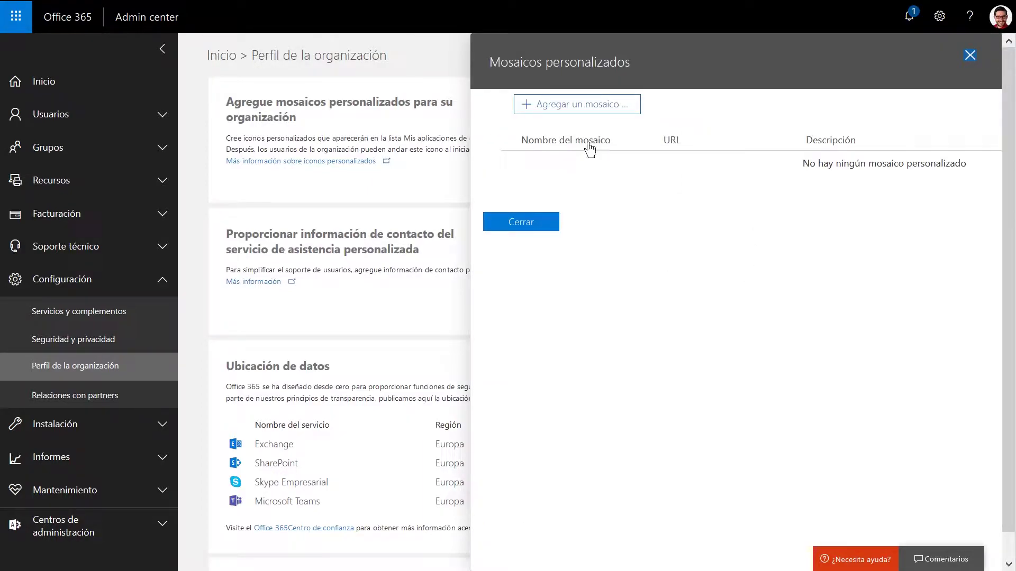
click(583, 100)
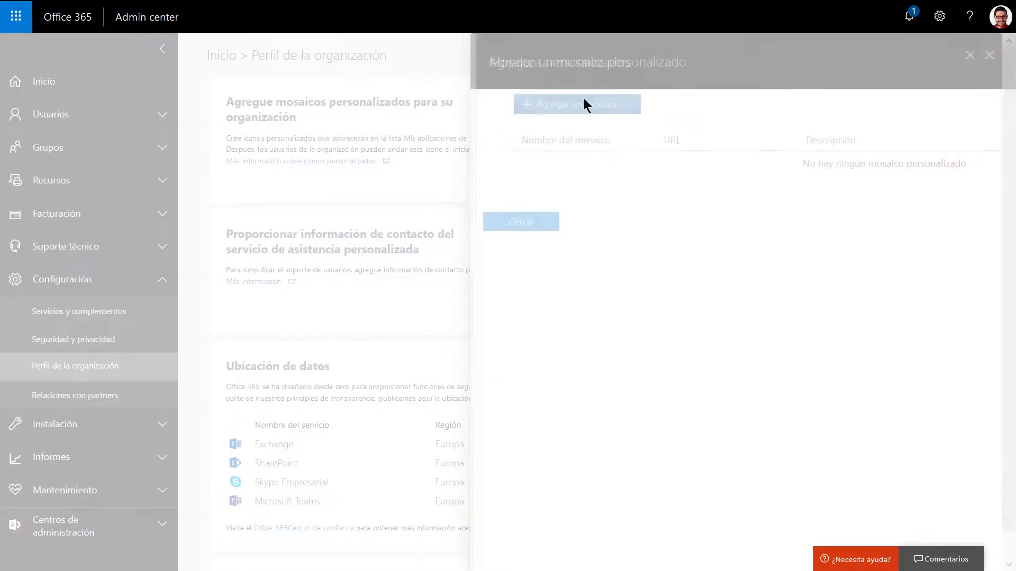
click(16, 16)
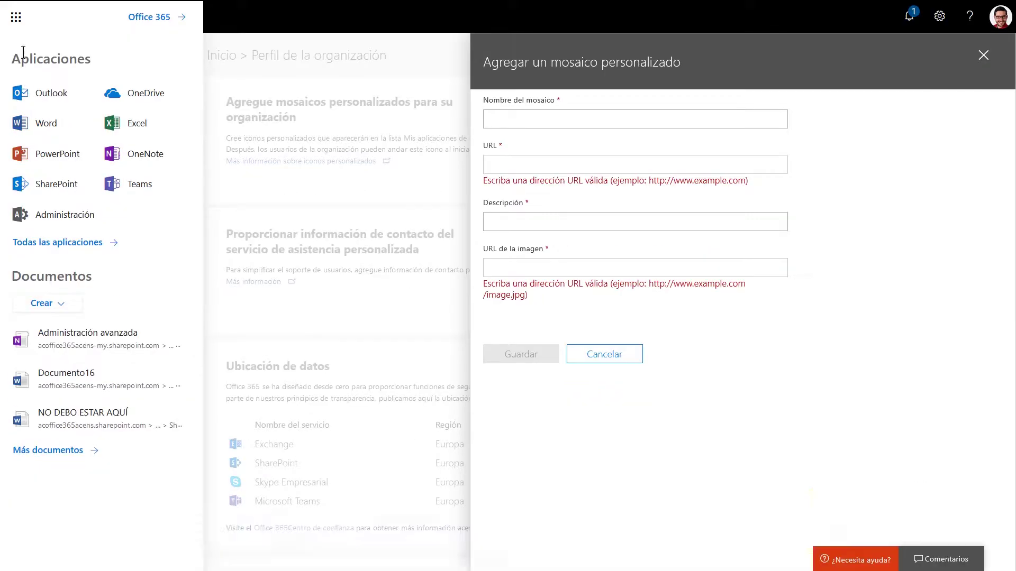
click(608, 354)
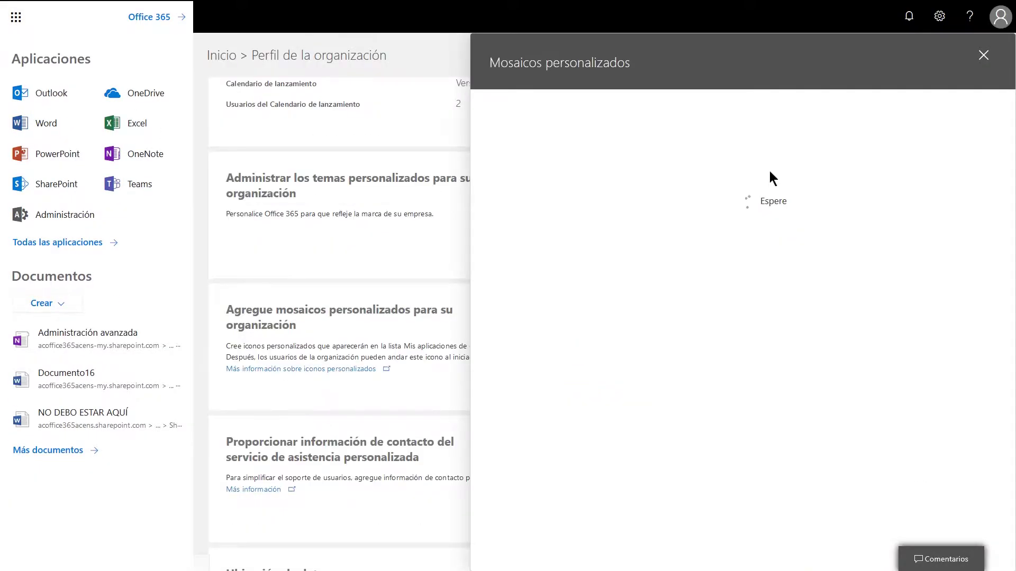
click(983, 55)
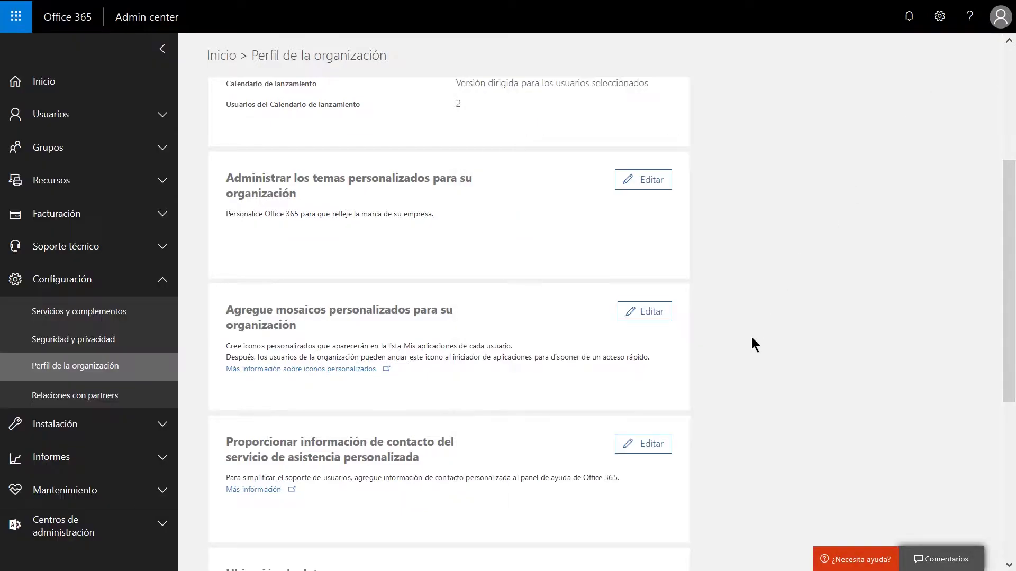
scroll(752, 346, down, 3)
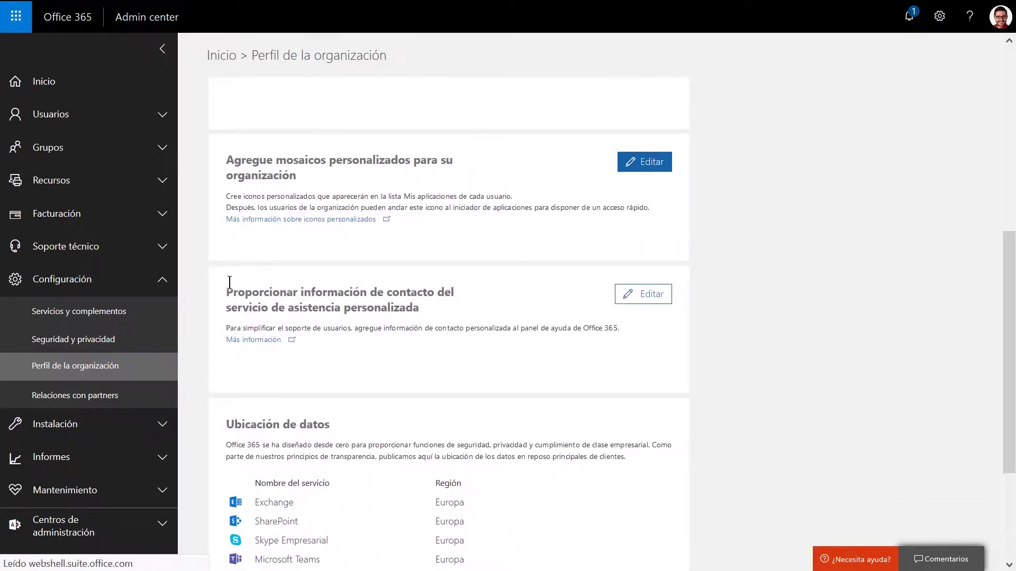
click(634, 294)
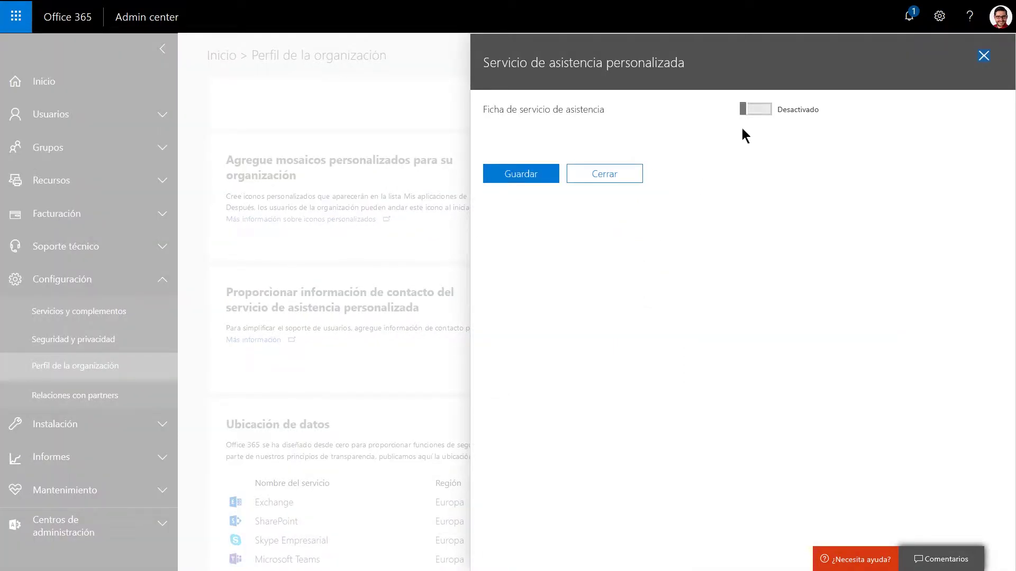
click(755, 109)
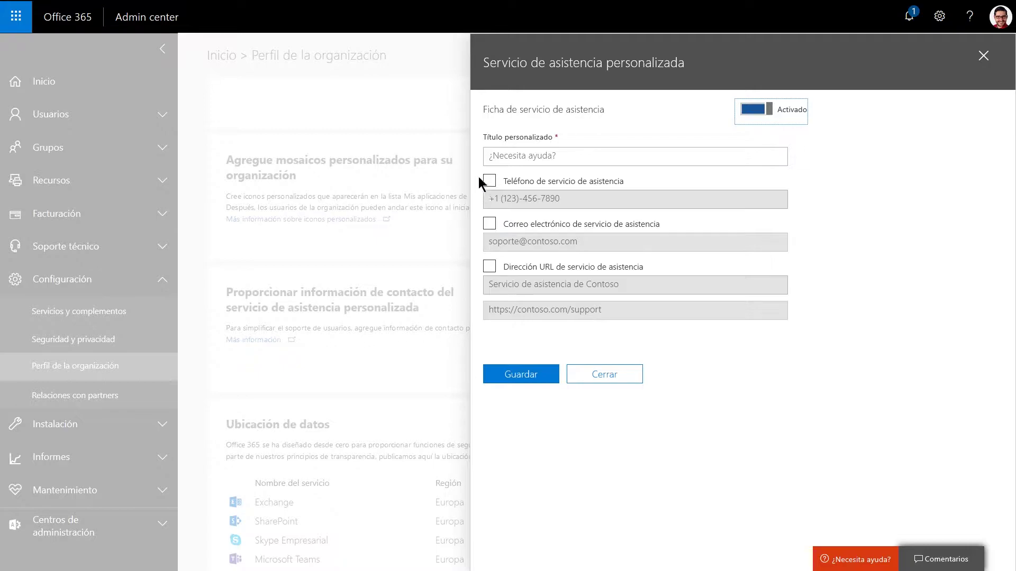
click(503, 157)
click(983, 57)
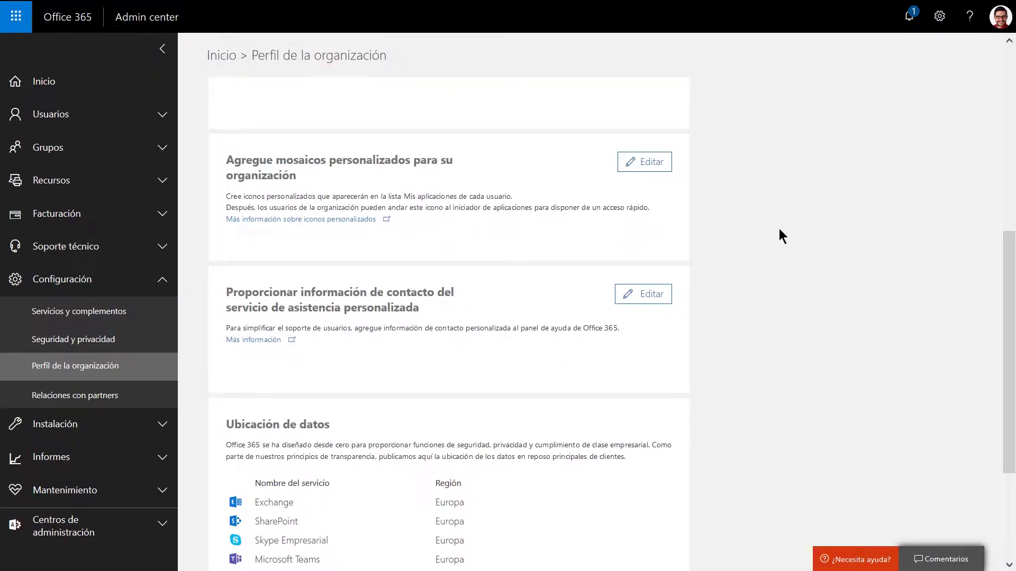
scroll(780, 230, down, 3)
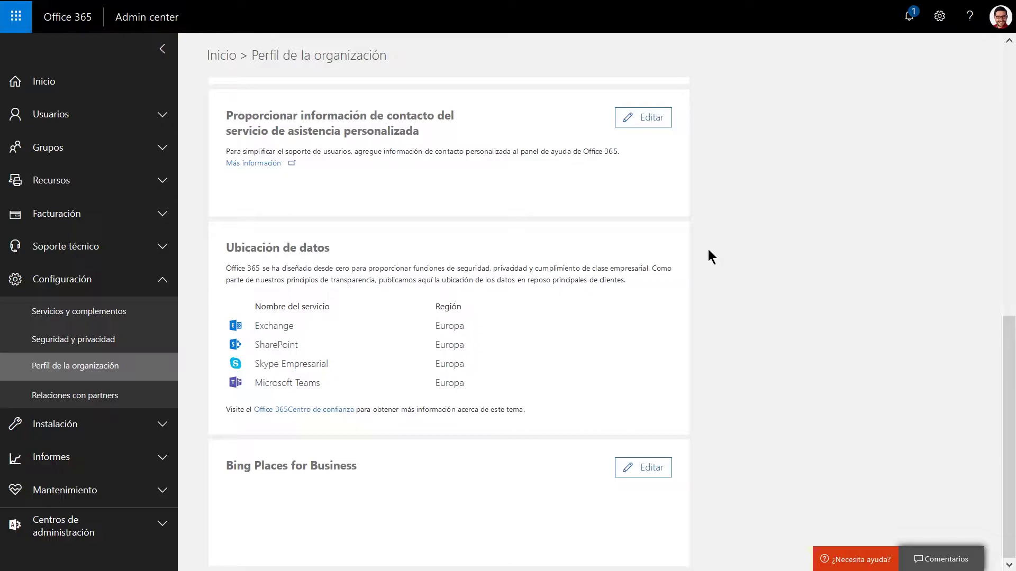
click(650, 471)
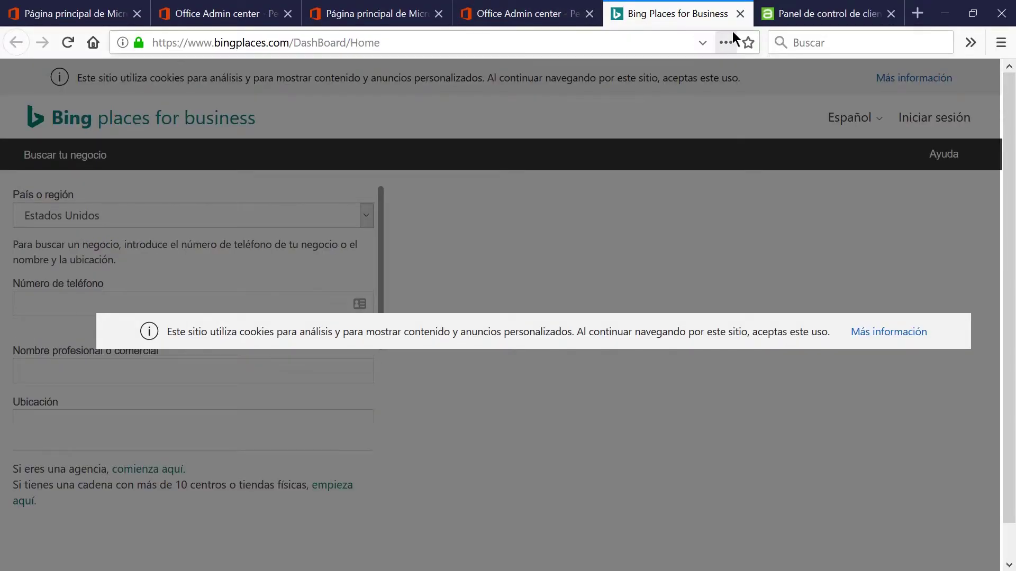
click(740, 14)
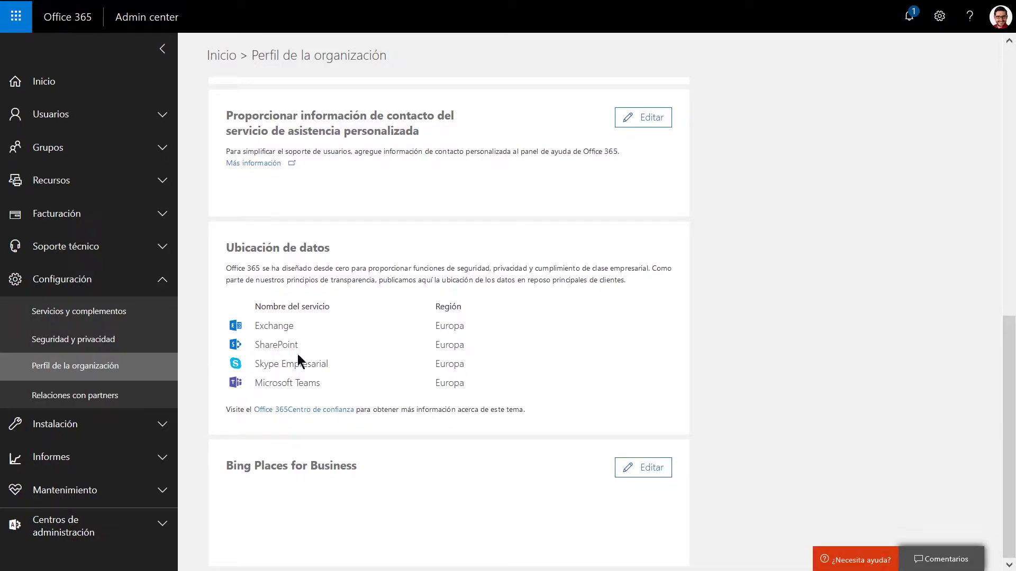
Show Relaciones con partners listing acens Technologies, S.L.U., then collapse Configuración.
click(23, 402)
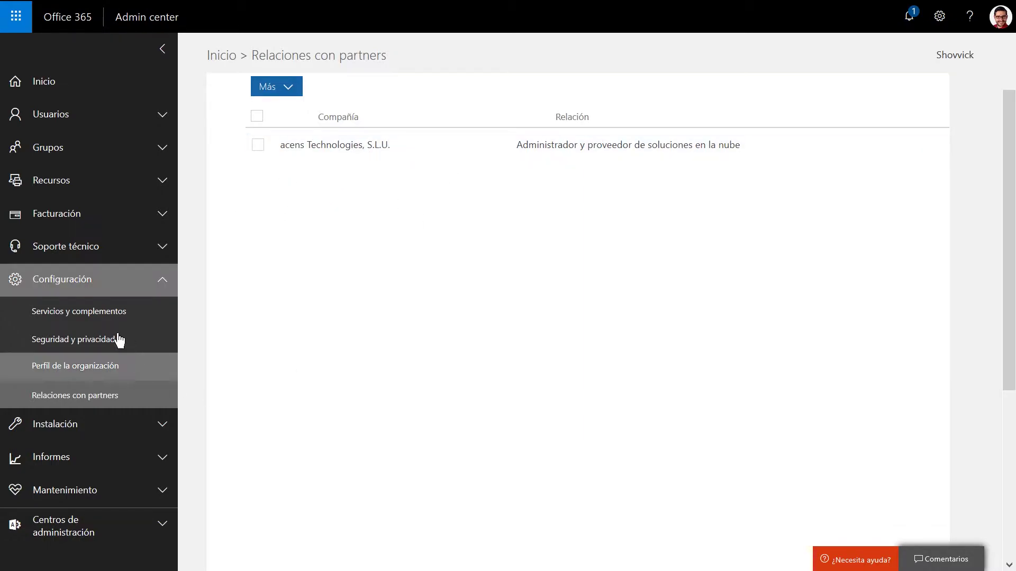
click(133, 281)
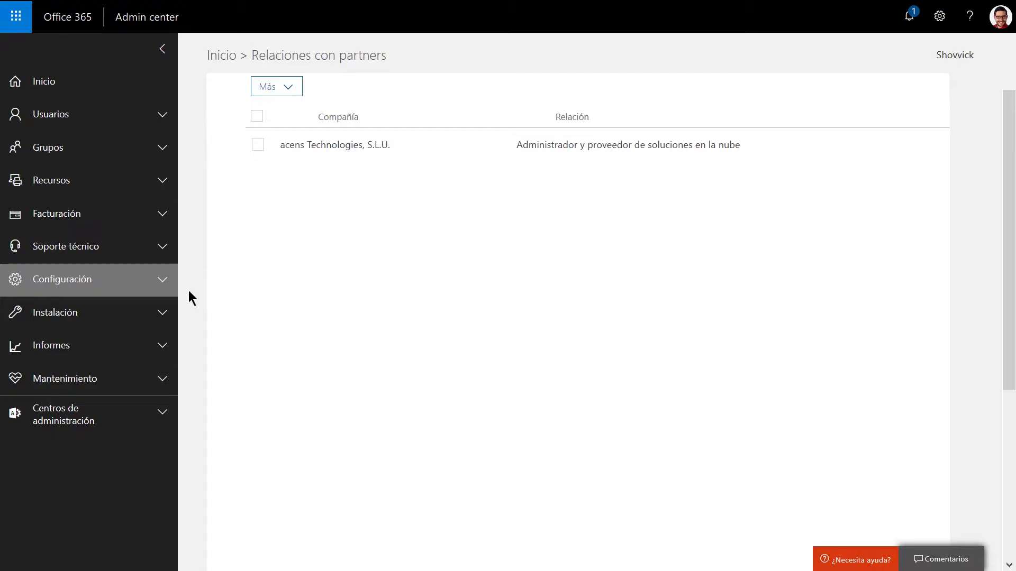
Review the Productos licences under Instalación, then list the five domains in Dominios.
click(98, 317)
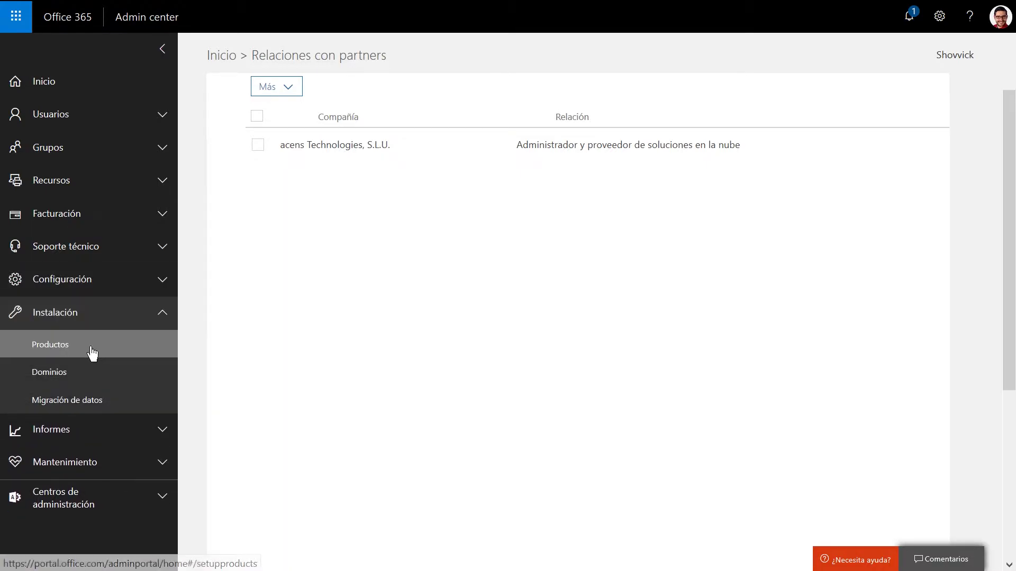
click(93, 352)
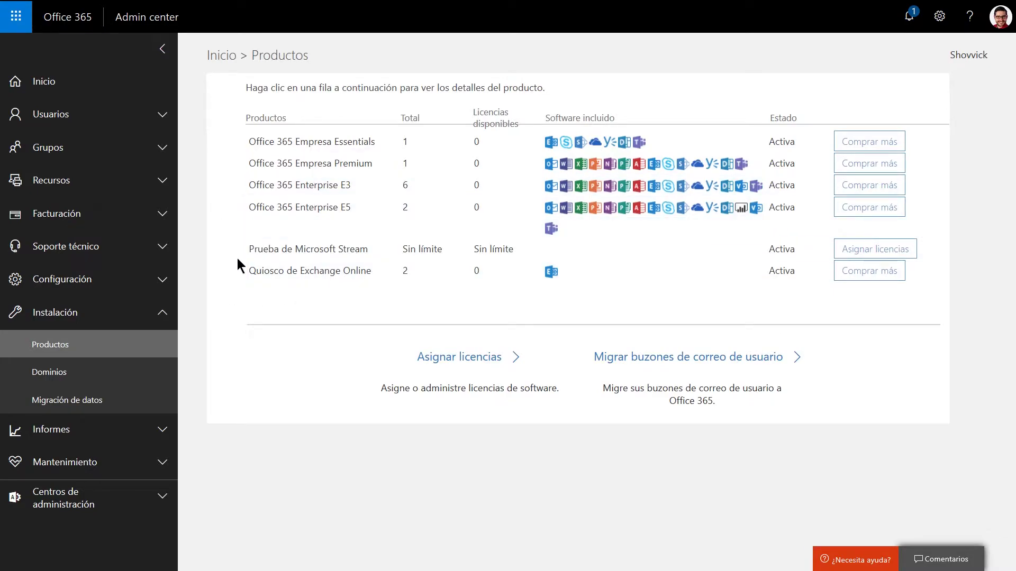
click(94, 385)
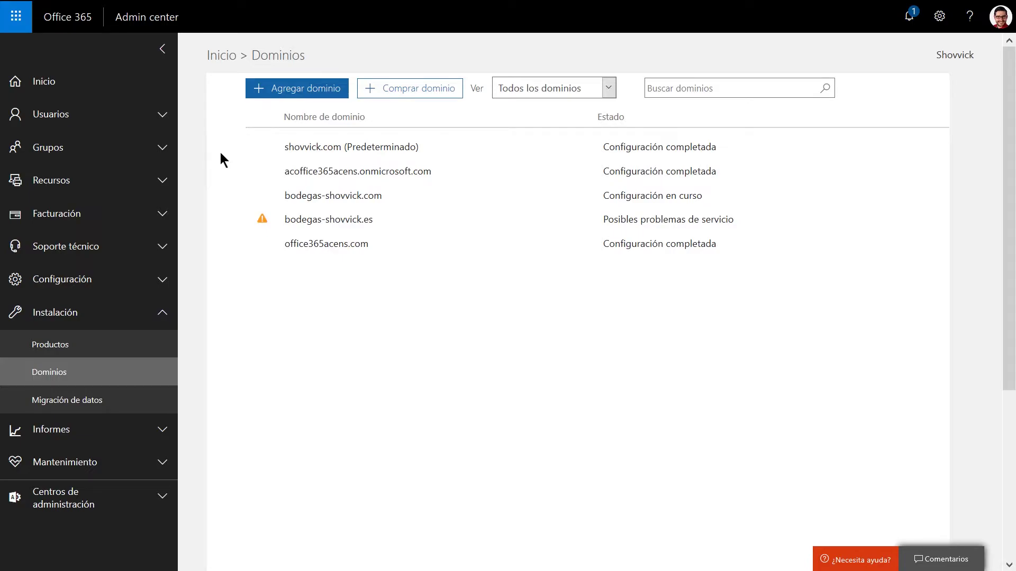
Browse Migración de datos sources like PST, Gmail and Exchange, then expand Informes instead of Instalación.
click(101, 414)
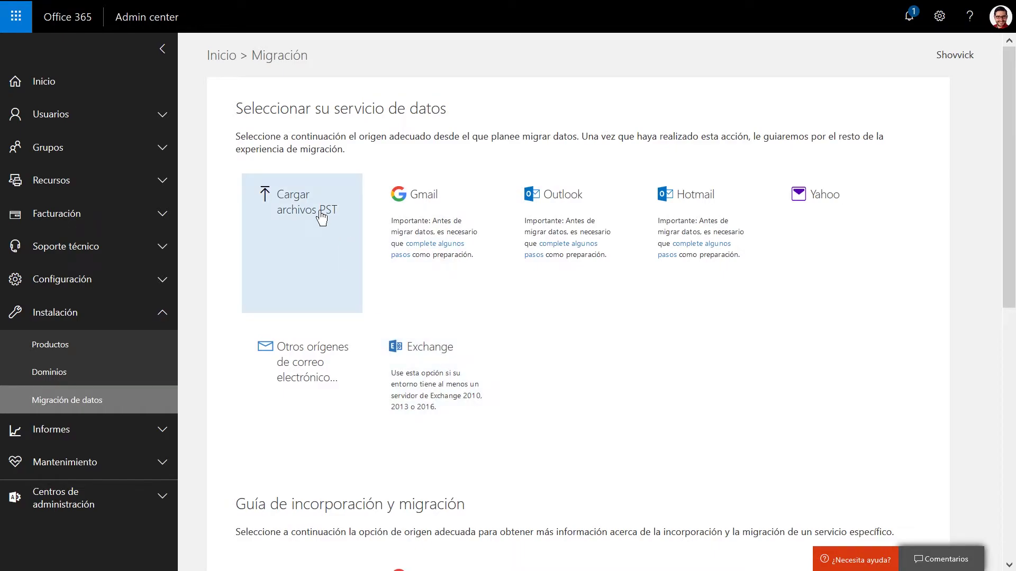
scroll(216, 279, down, 9)
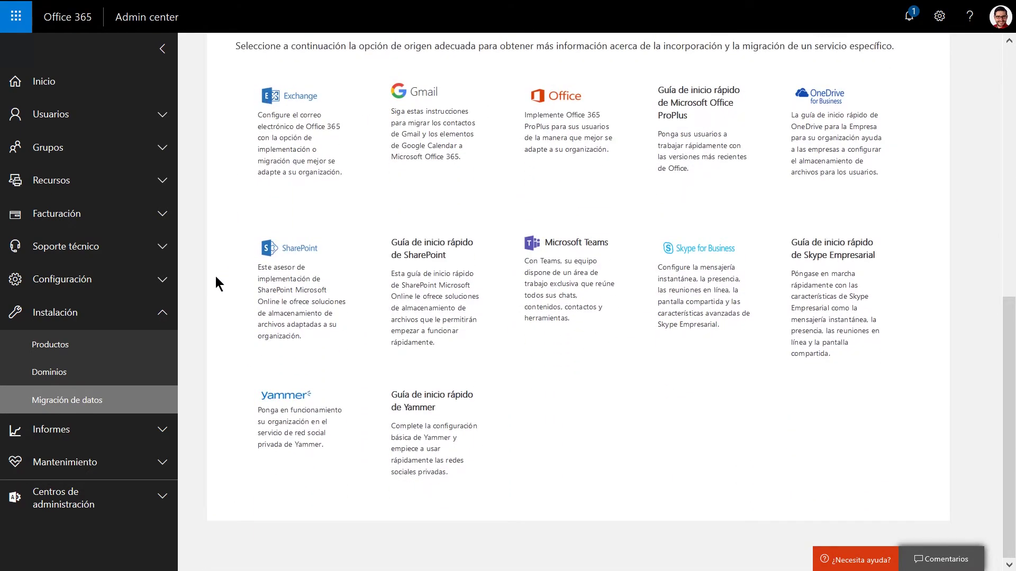
scroll(216, 278, up, 1)
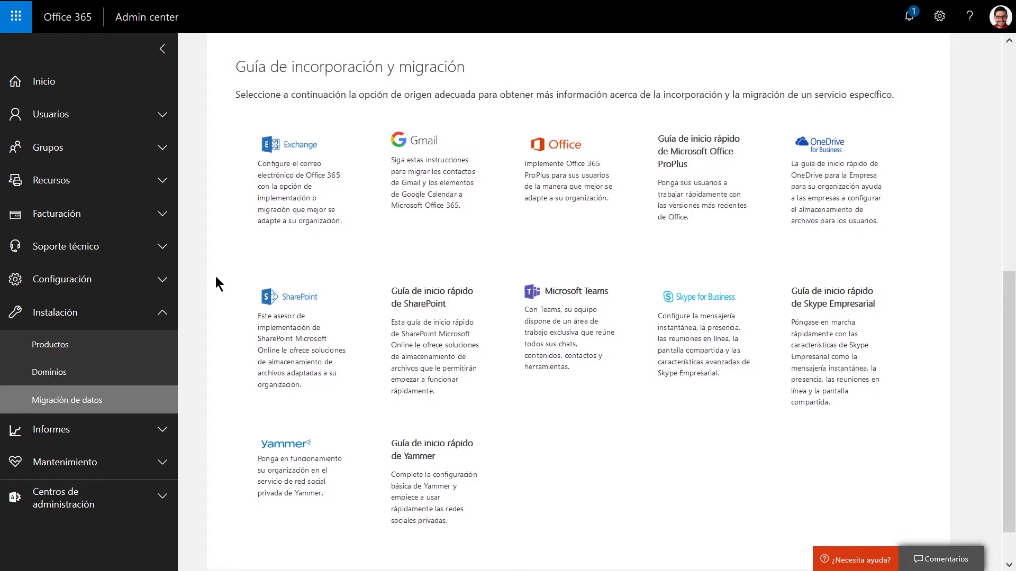
scroll(216, 278, up, 8)
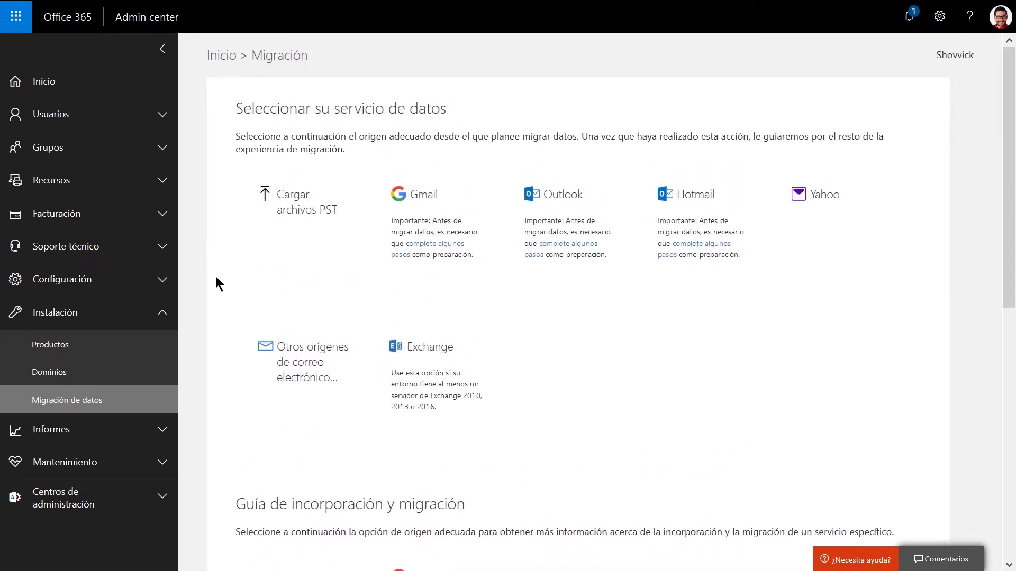
click(122, 315)
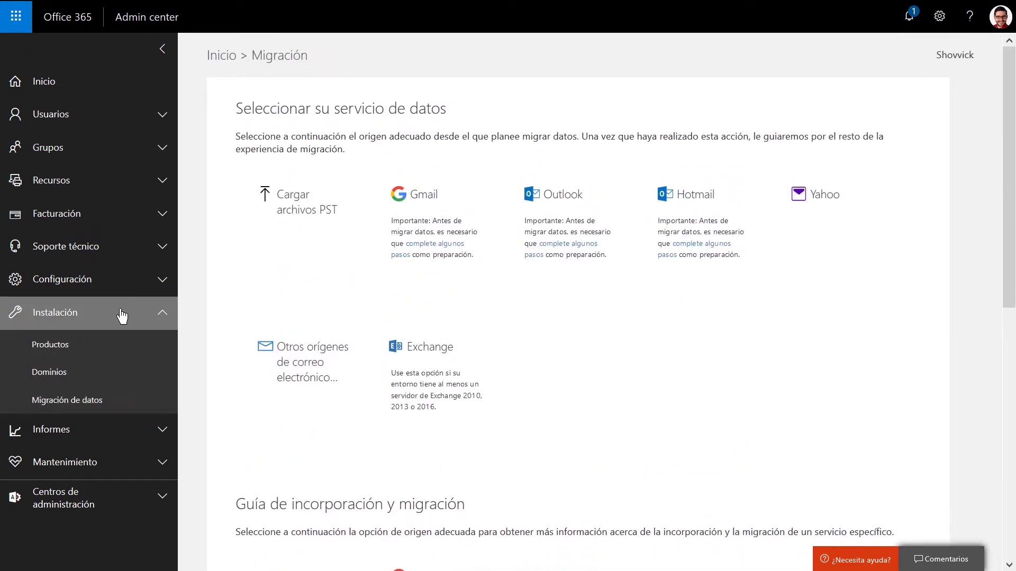
click(130, 360)
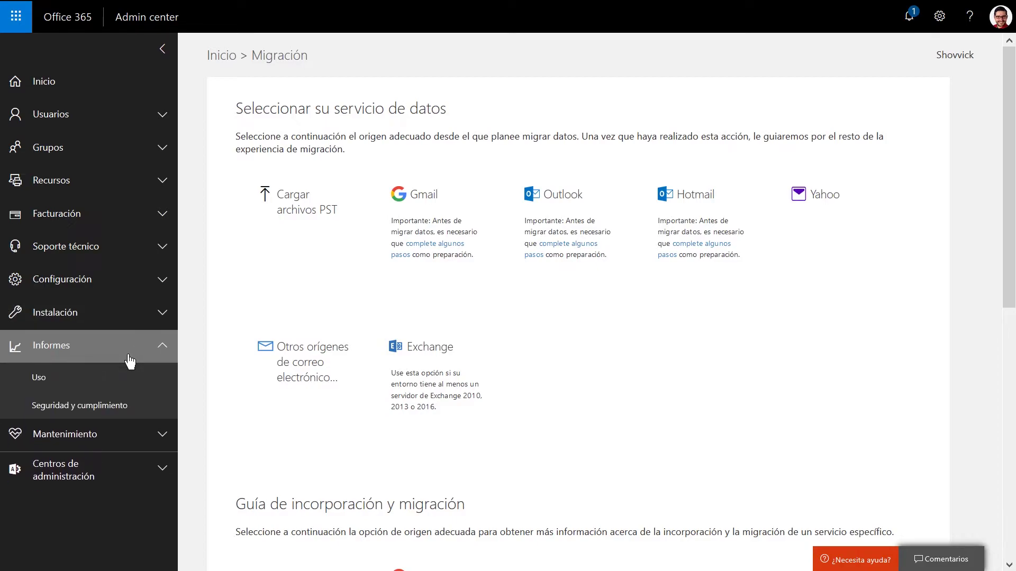
View the Uso active users report, then load Estado del servicio under Mantenimiento.
click(125, 377)
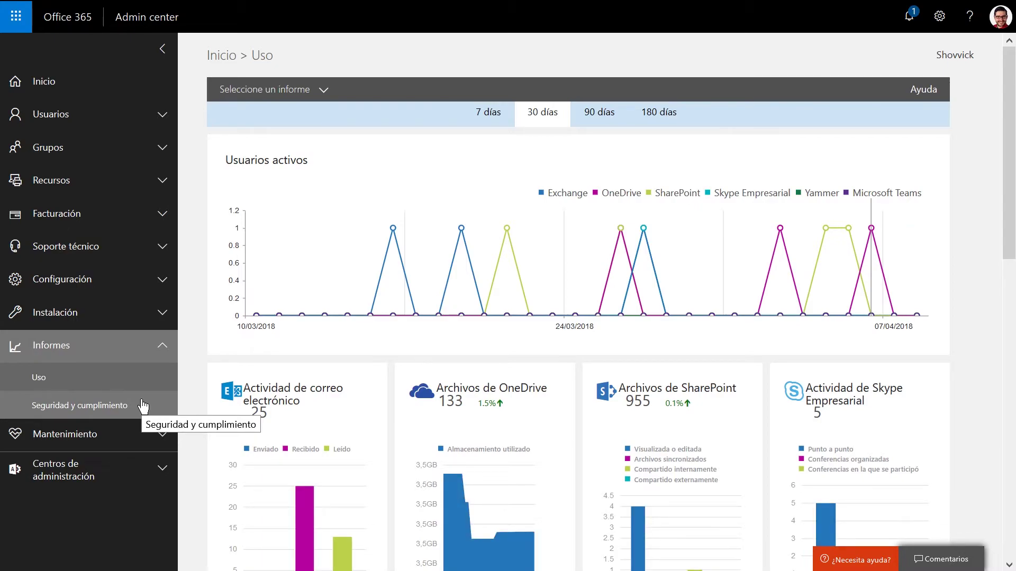
click(136, 436)
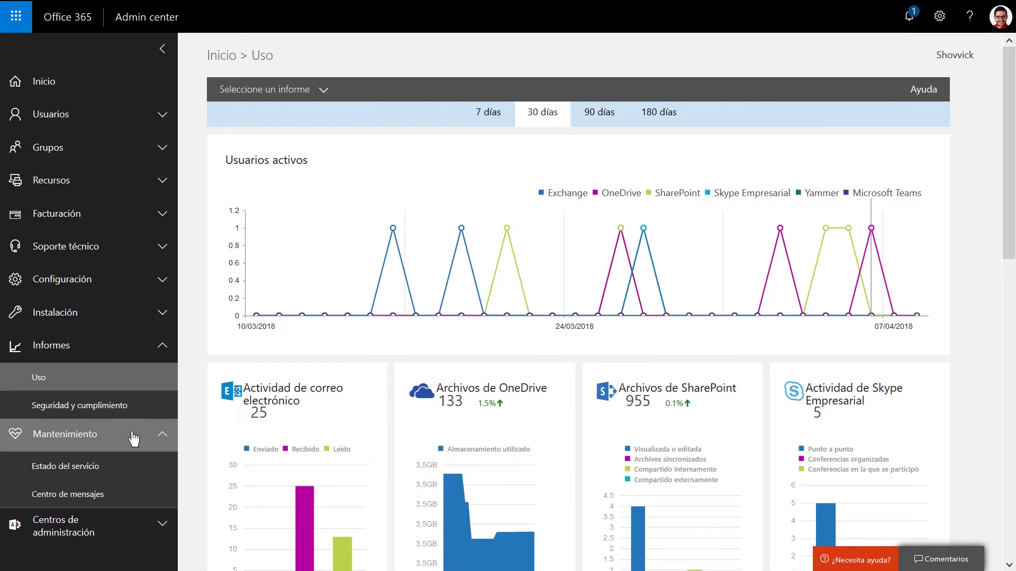
click(131, 469)
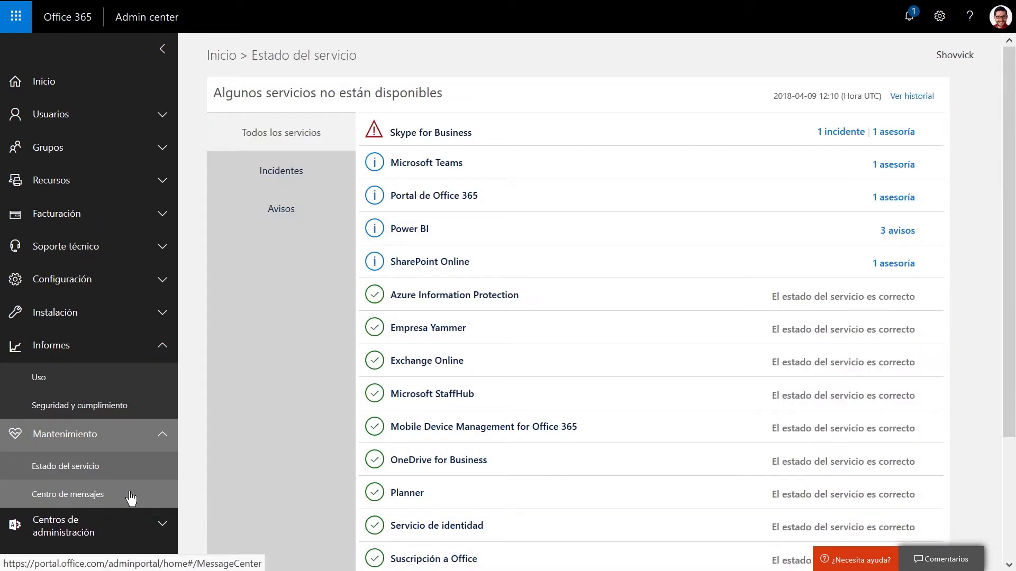
Show Centro de mensajes update announcements, browse Centros de administración, then collapse all nav sections.
click(131, 497)
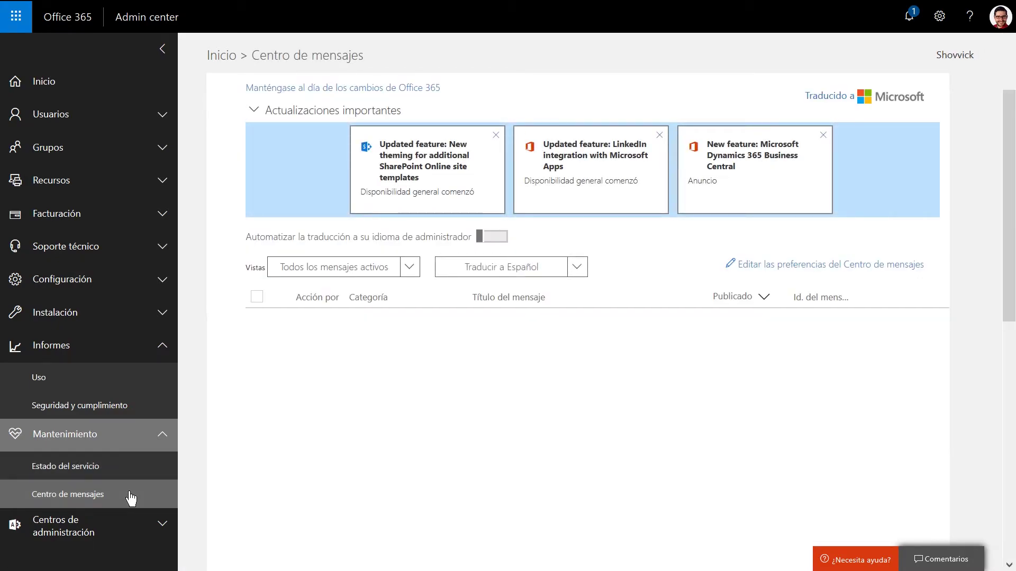
click(137, 526)
scroll(135, 525, down, 3)
scroll(135, 526, down, 1)
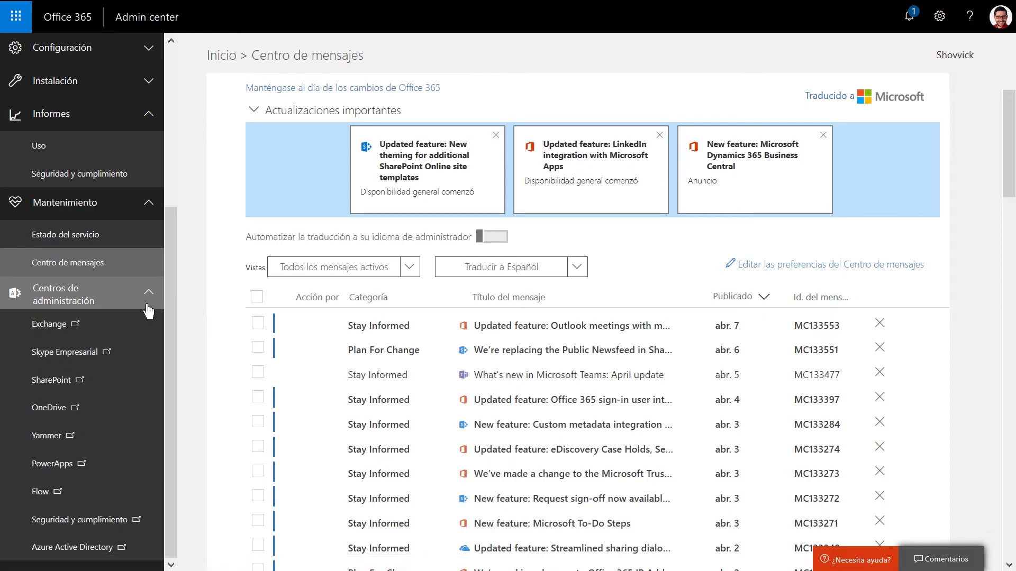
click(148, 118)
click(149, 204)
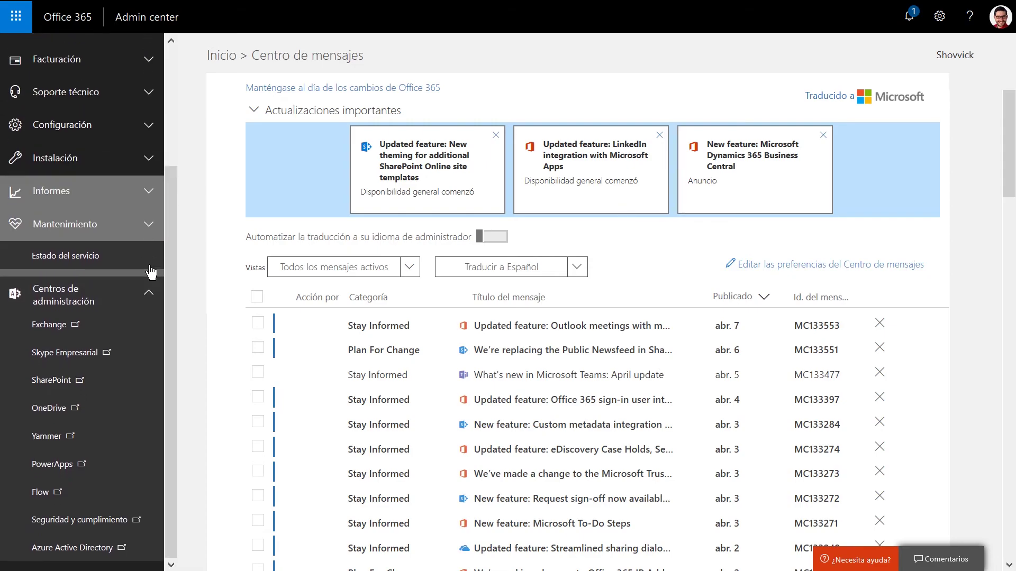
click(147, 295)
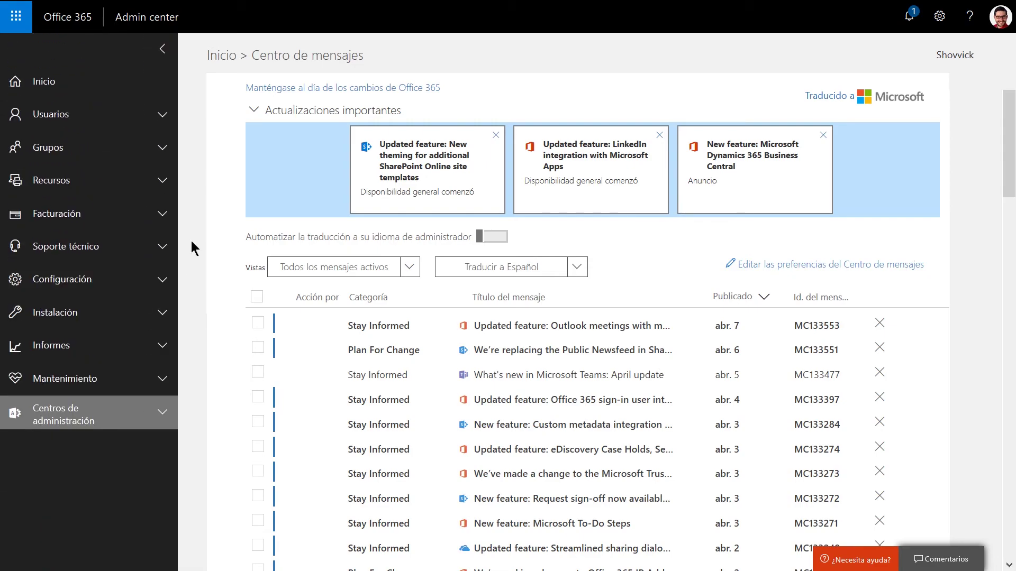